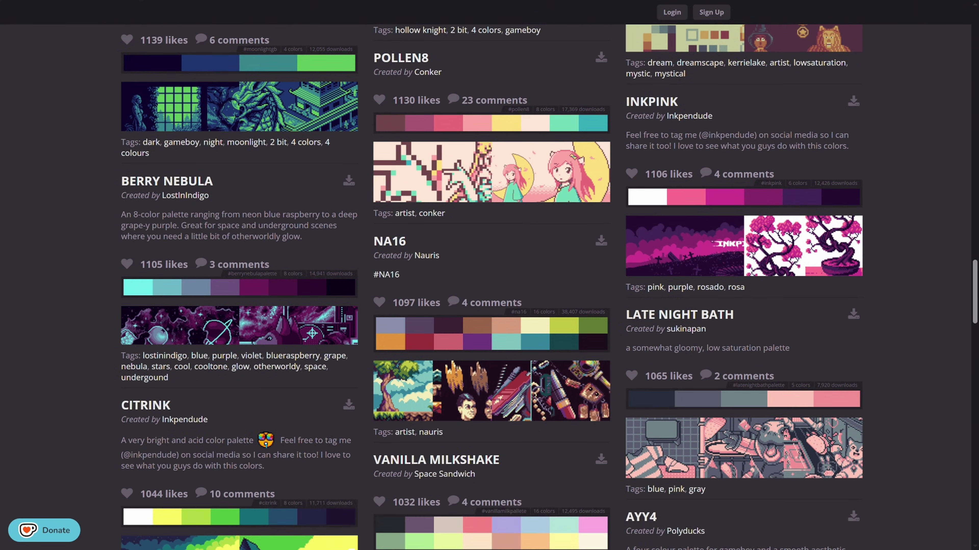
# Browse the Lospec palette list for 16-color palettes and their example artwork
pyautogui.scroll(-5, 489, 287)
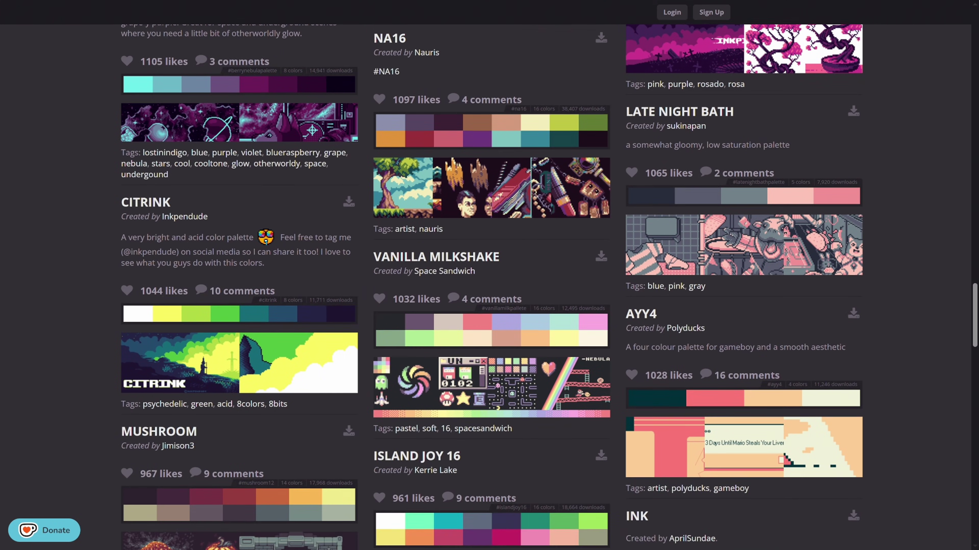
pyautogui.scroll(-7, 557, 386)
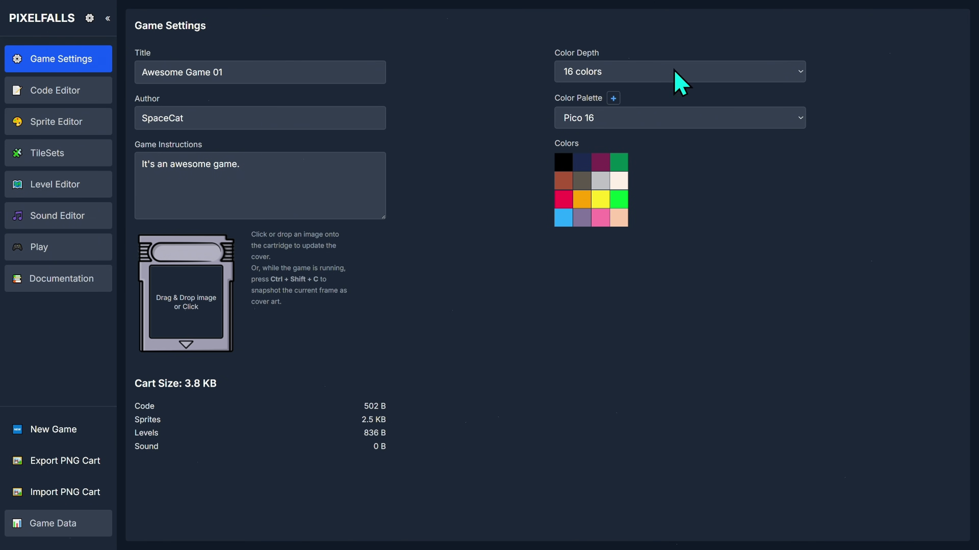
# Set the game's color depth to 4 colors and try the GameBoi and GameGurl palettes
pyautogui.click(671, 75)
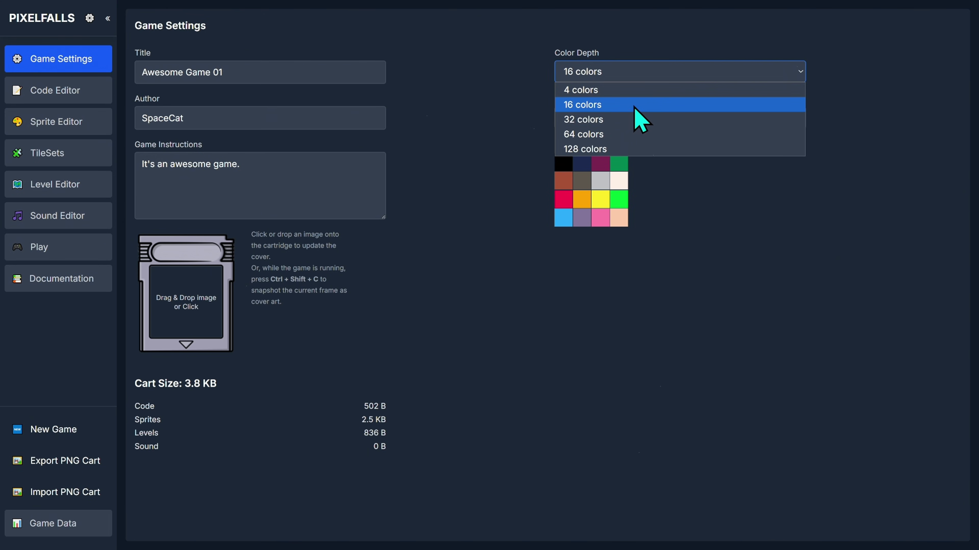
pyautogui.click(632, 91)
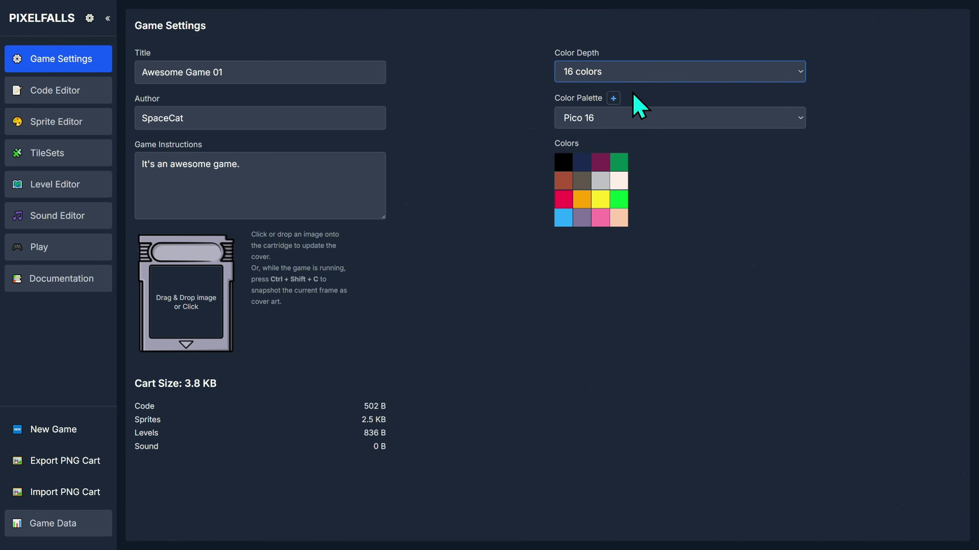
pyautogui.click(647, 121)
pyautogui.click(614, 150)
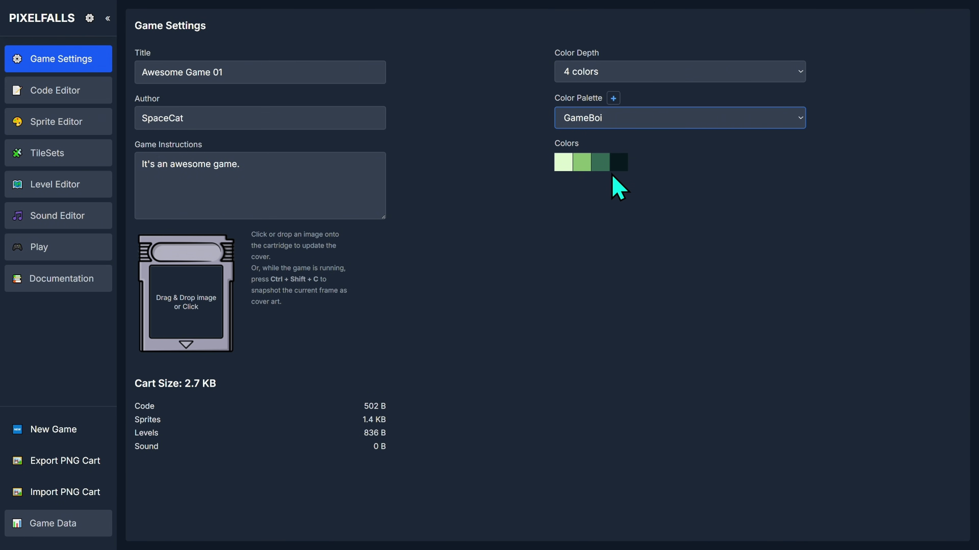
pyautogui.click(659, 118)
pyautogui.click(640, 135)
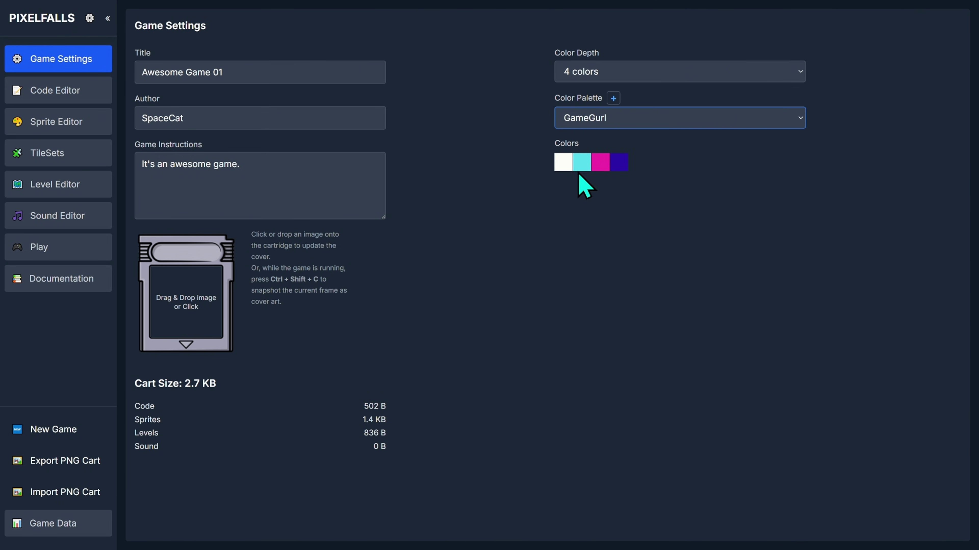
# Set the color depth to 32 colors and try the PIXELFALLS 32 and Aren32 palettes
pyautogui.click(625, 72)
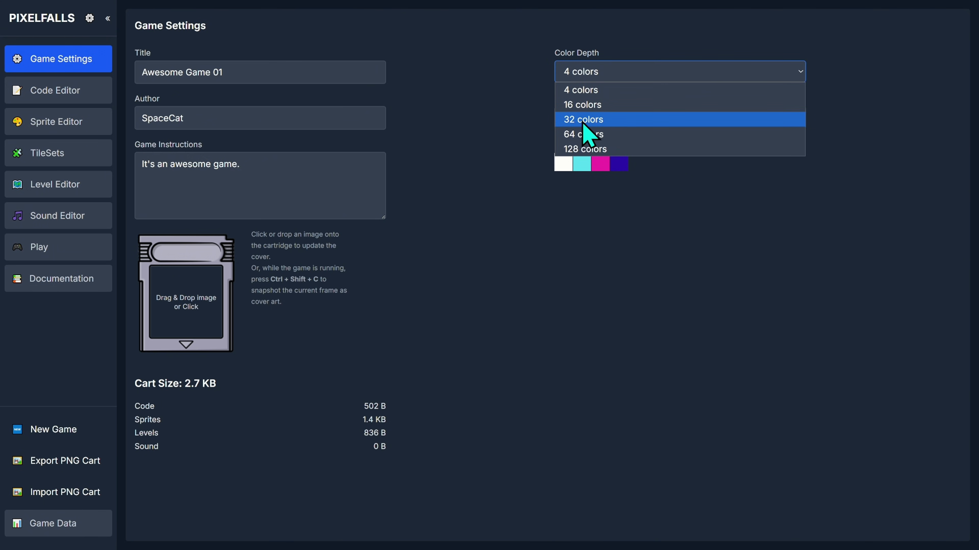
pyautogui.click(601, 121)
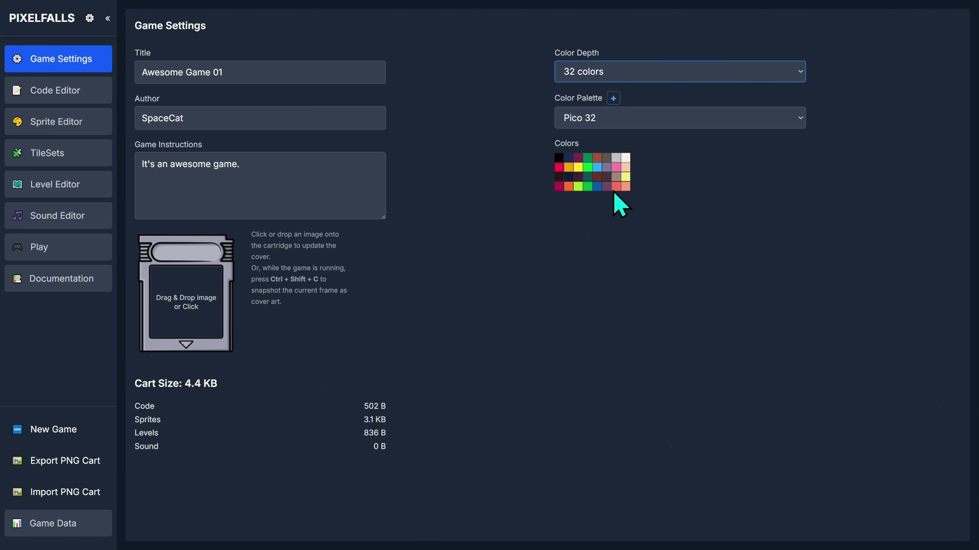
pyautogui.click(663, 122)
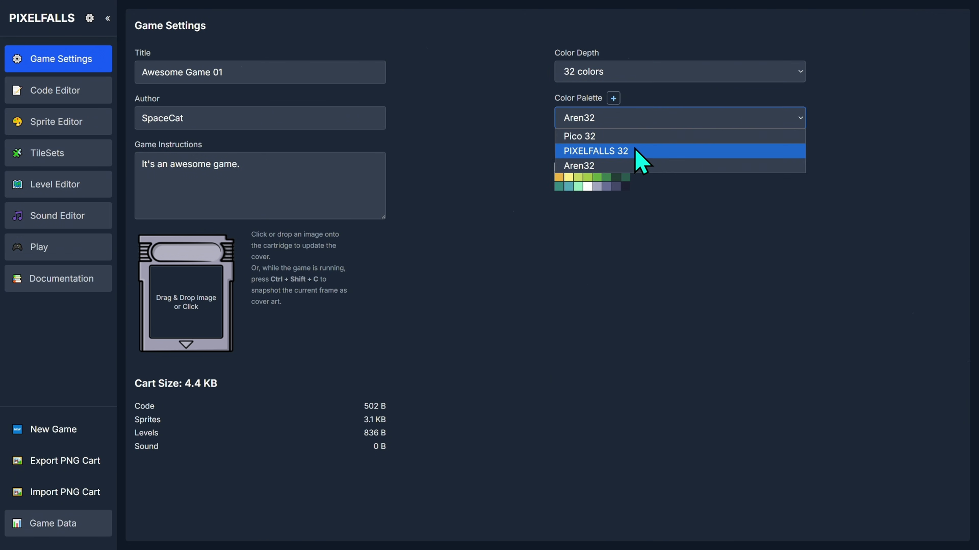
pyautogui.click(642, 152)
pyautogui.click(654, 122)
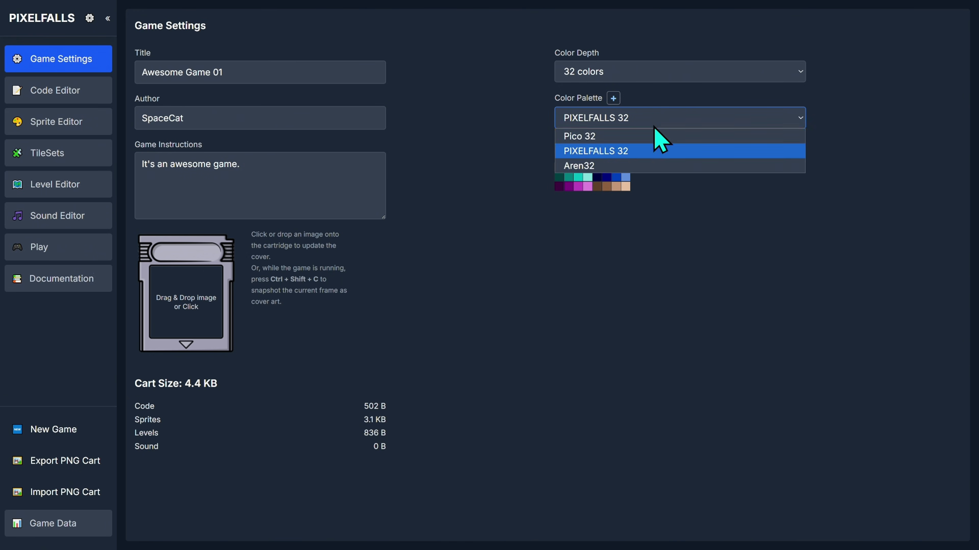
pyautogui.click(641, 165)
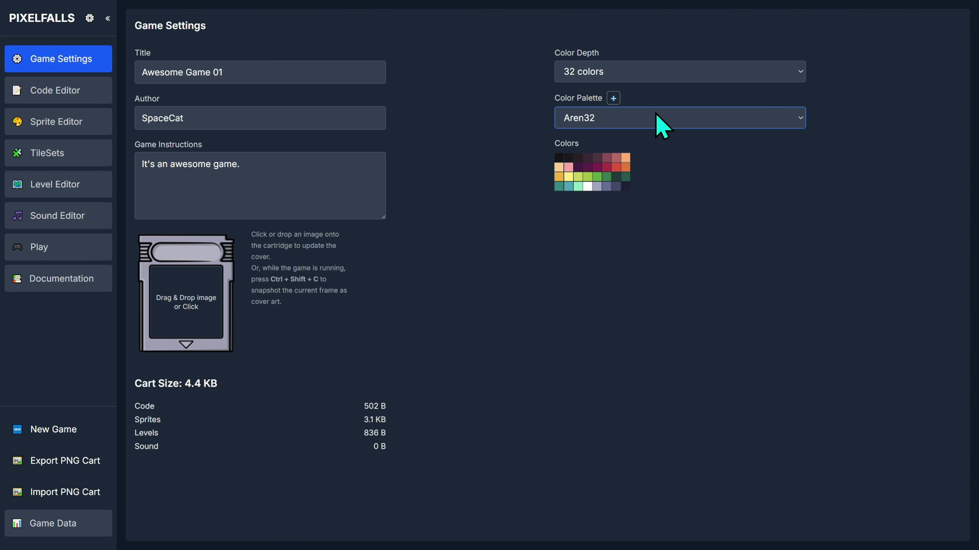
# Try the 64 colors and 128 colors options for the game's color depth
pyautogui.click(651, 74)
pyautogui.click(637, 135)
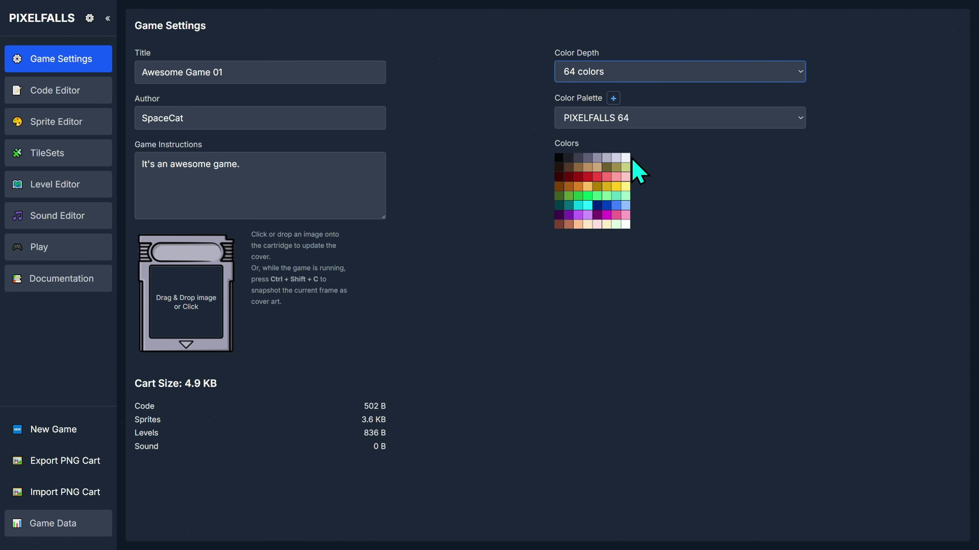
pyautogui.click(676, 74)
pyautogui.click(666, 158)
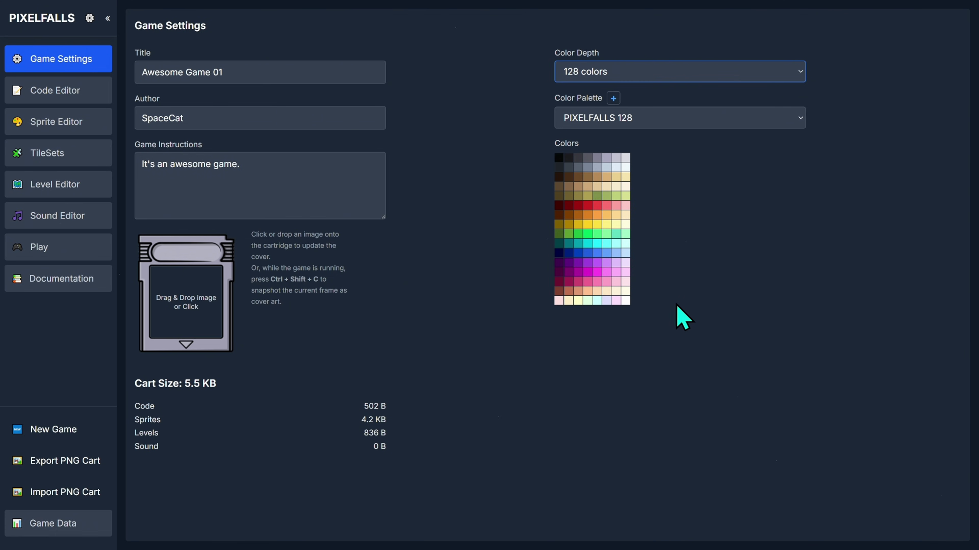
# Set the game's color depth to 16 colors
pyautogui.click(679, 71)
pyautogui.click(661, 101)
pyautogui.click(665, 75)
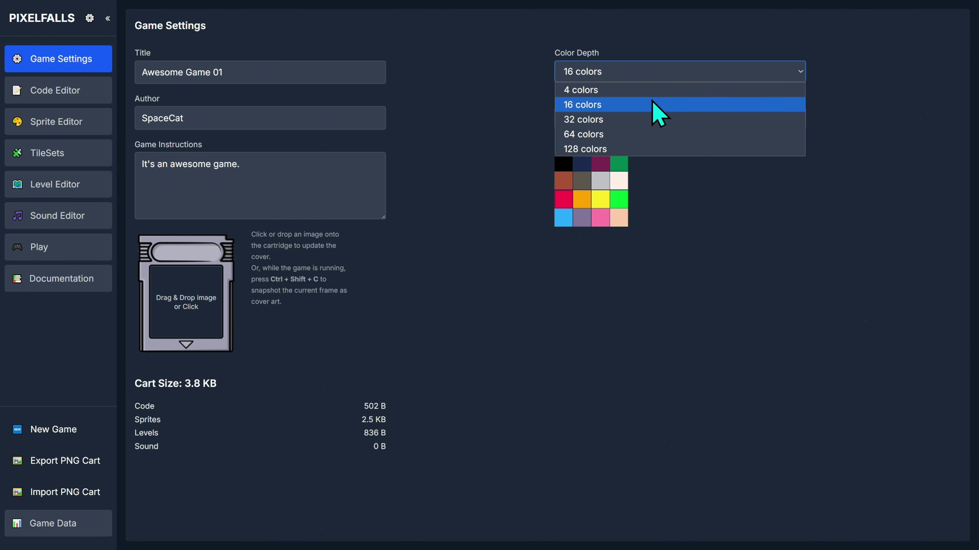
pyautogui.click(653, 100)
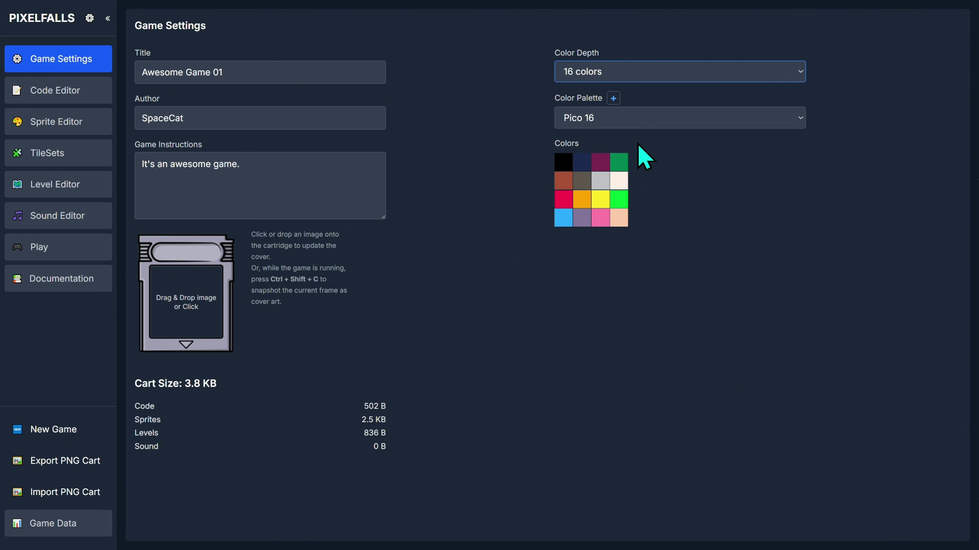
# Check the palette import requirements and save Lospec's Island Joy 16 palette as a PNG Image (1x)
pyautogui.click(613, 99)
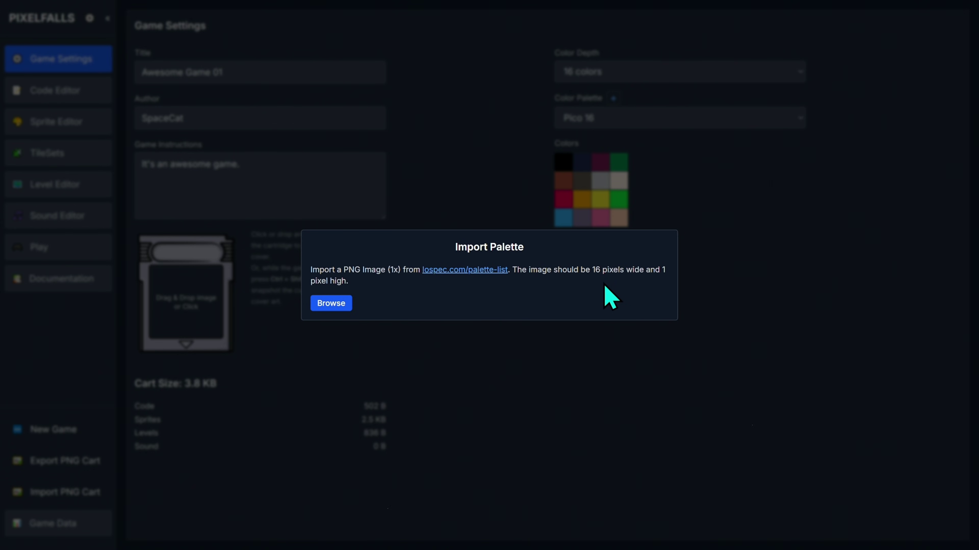
pyautogui.click(577, 351)
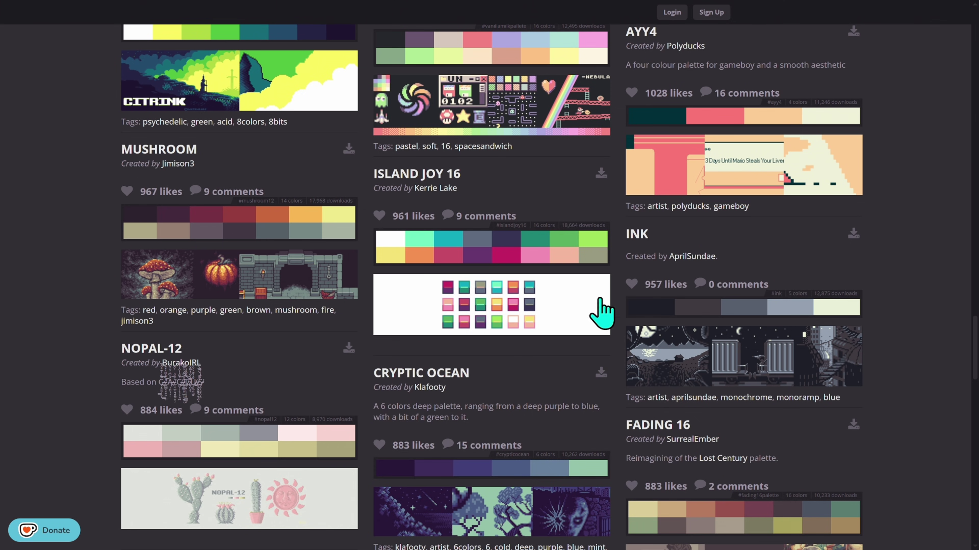
pyautogui.click(601, 175)
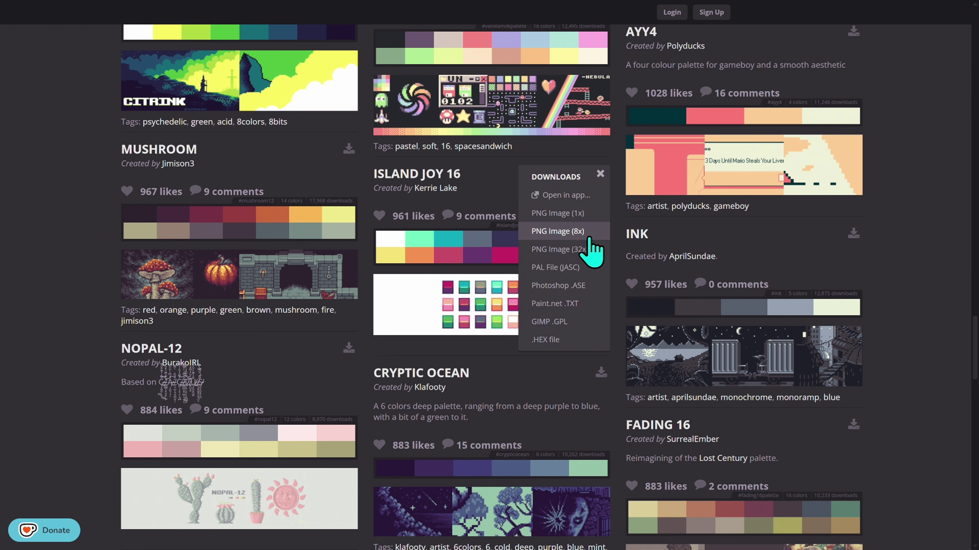
pyautogui.rightClick(593, 217)
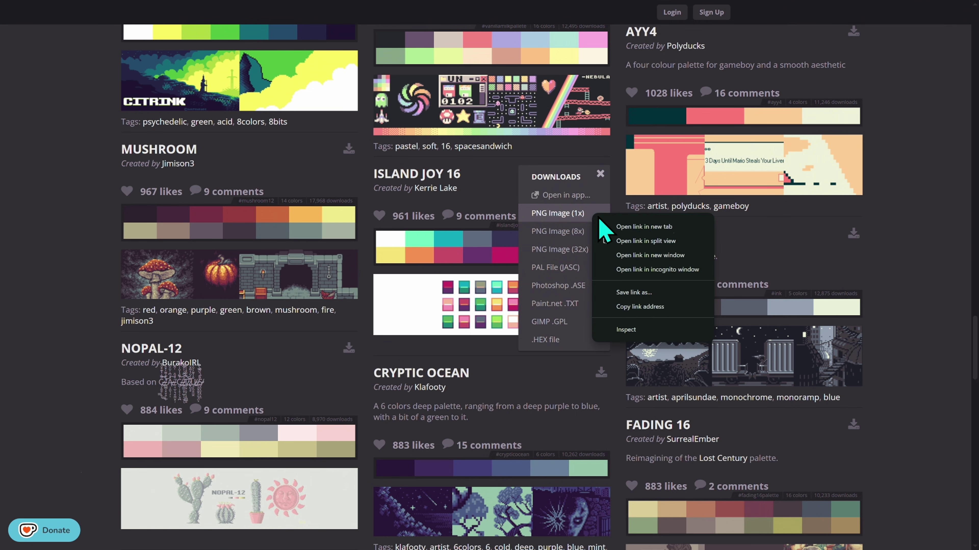
pyautogui.click(663, 292)
pyautogui.press('Return')
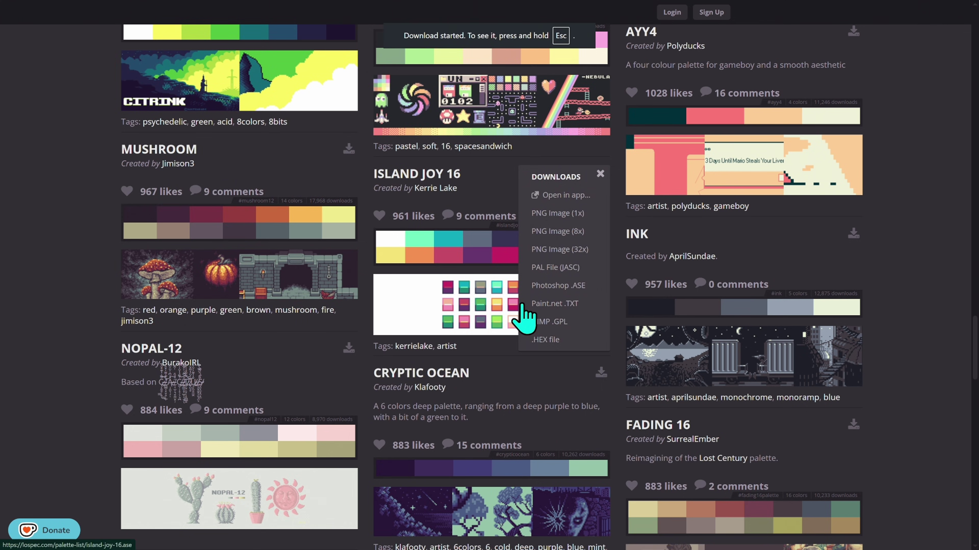
pyautogui.click(882, 267)
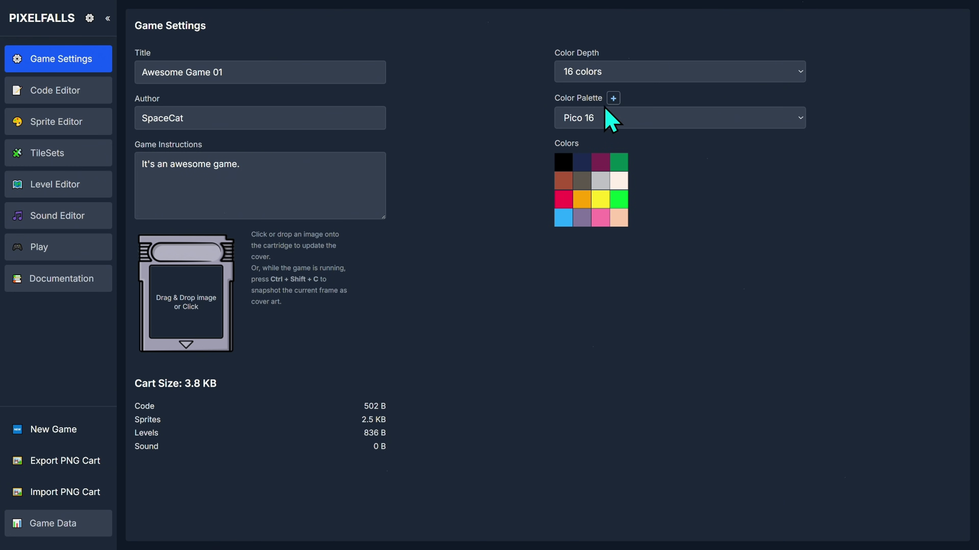
# Import island-joy-16-1x.png from the Desktop as a custom color palette for the game
pyautogui.click(613, 98)
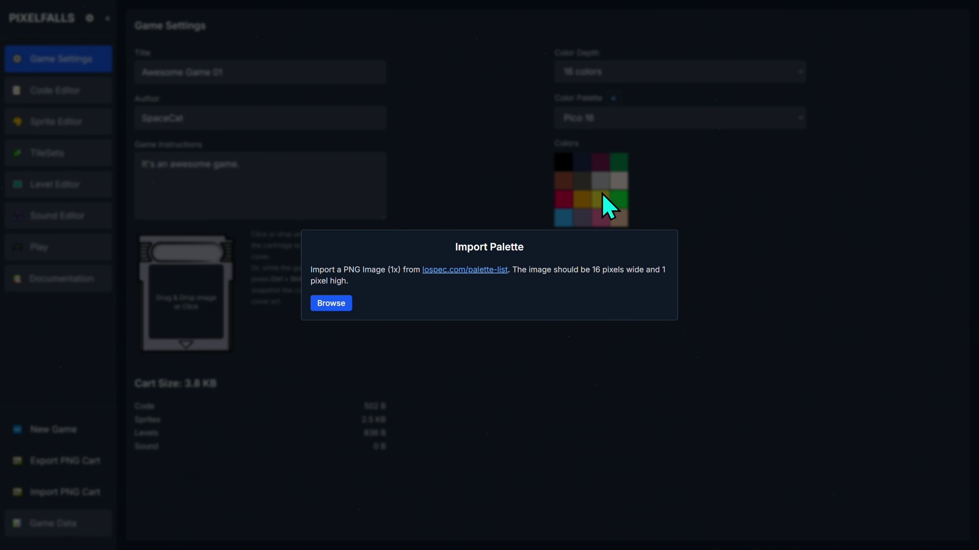
pyautogui.click(331, 304)
pyautogui.click(196, 221)
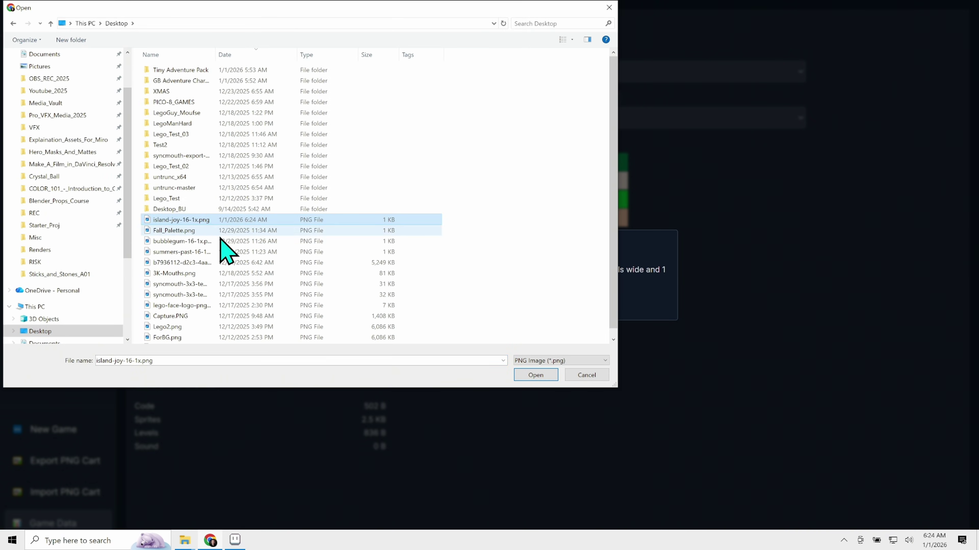
pyautogui.click(546, 376)
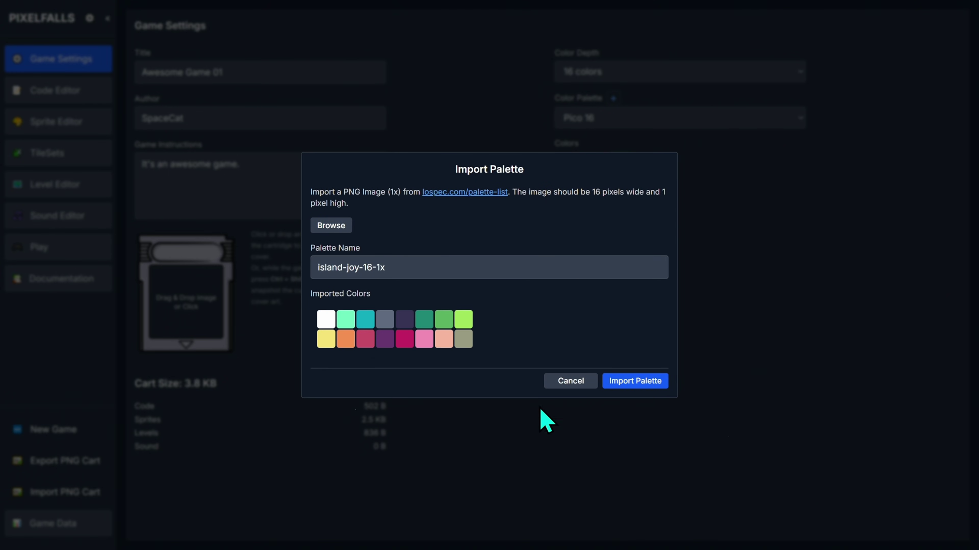
pyautogui.click(635, 384)
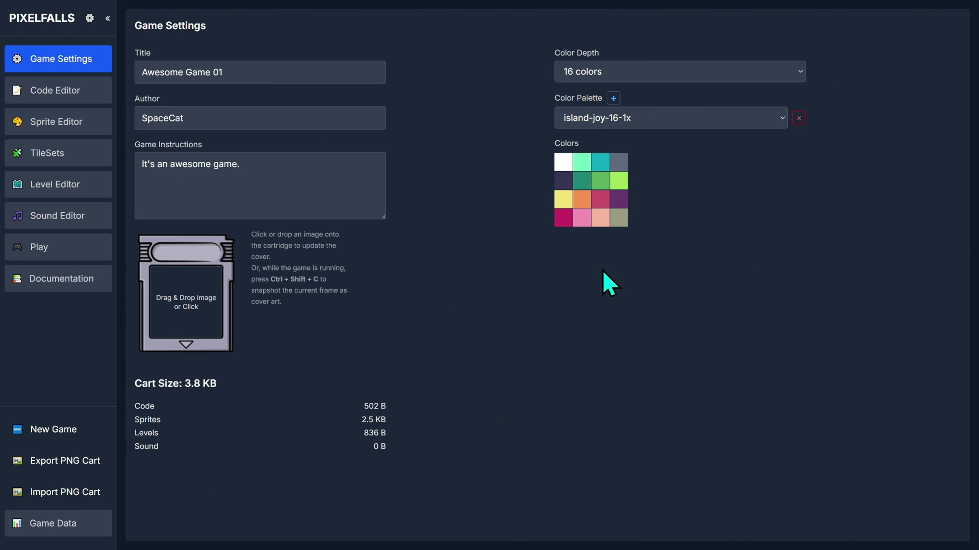
# Switch the game's 16-color palette to PIXELFALLS 16
pyautogui.click(634, 72)
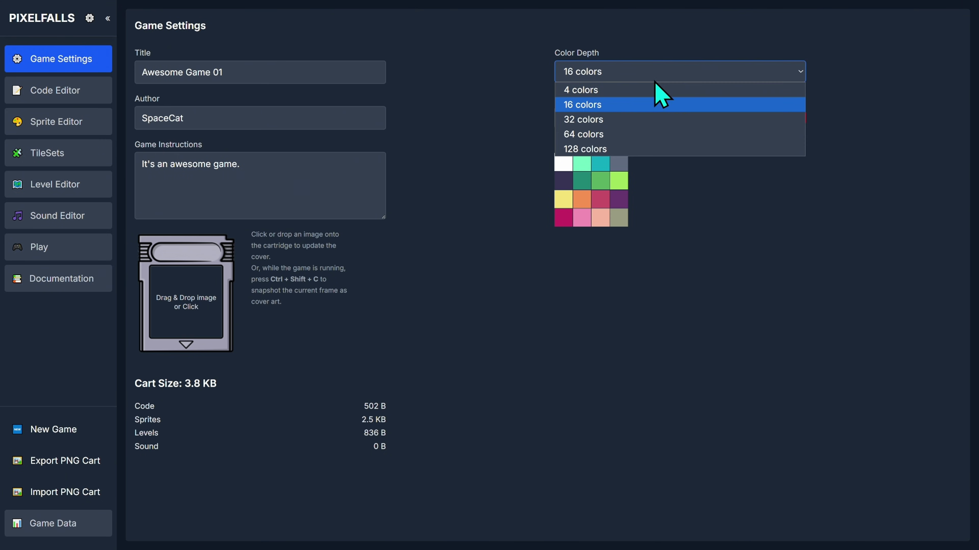
pyautogui.click(640, 150)
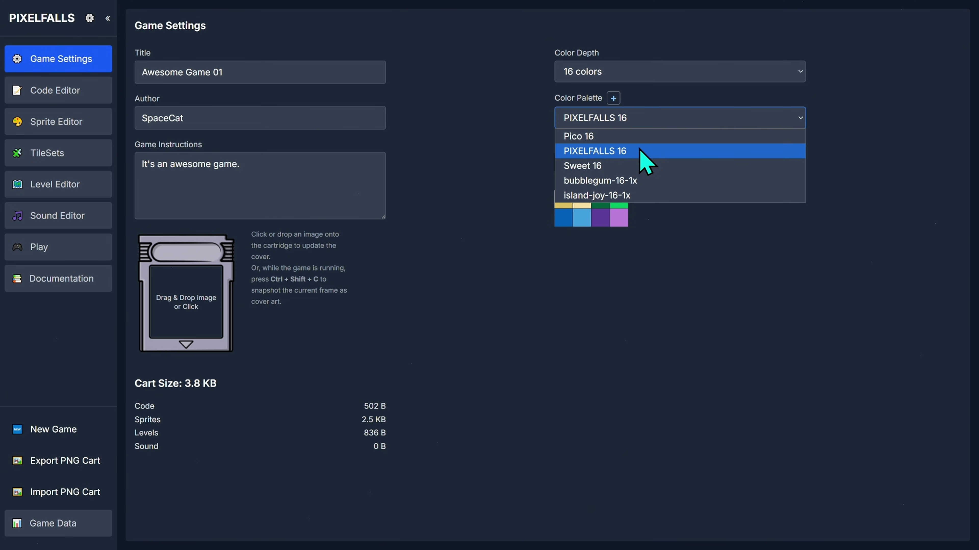
pyautogui.click(639, 148)
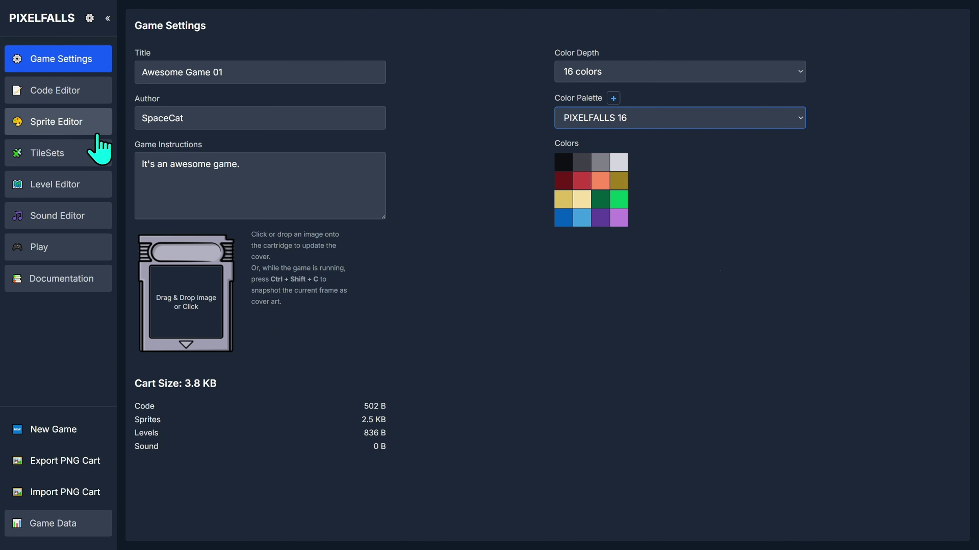
# Open the sprite editor and try drawing and erasing a few dark green pixels on the canvas
pyautogui.click(66, 125)
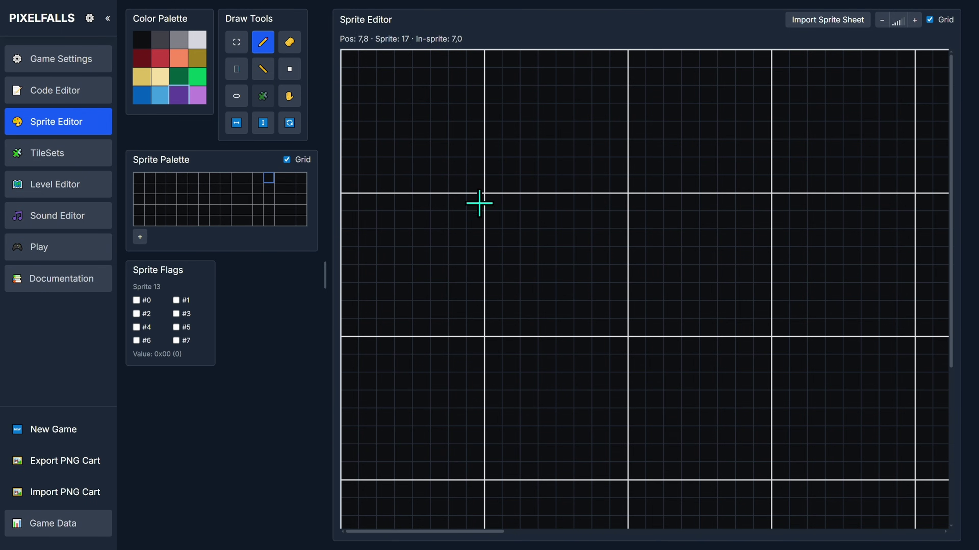
pyautogui.click(178, 76)
pyautogui.moveTo(348, 58)
pyautogui.mouseDown()
pyautogui.moveTo(439, 54)
pyautogui.moveTo(457, 163)
pyautogui.moveTo(349, 64)
pyautogui.mouseUp()
pyautogui.press('e')
pyautogui.moveTo(463, 66)
pyautogui.mouseDown()
pyautogui.moveTo(347, 138)
pyautogui.moveTo(454, 73)
pyautogui.mouseUp()
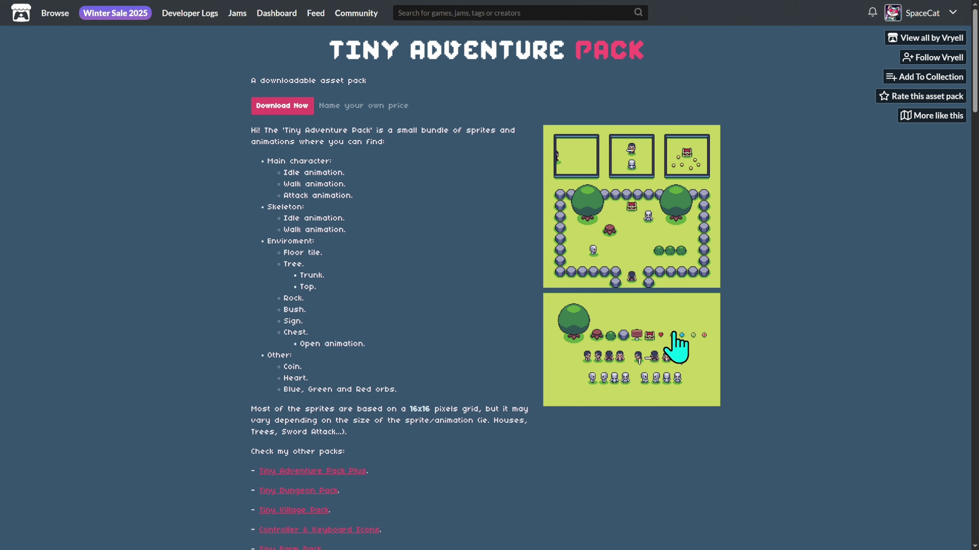
# On the Tiny Adventure Pack web page, examine the enlarged preview of the included sprites, and return to the sprite editor
pyautogui.click(648, 380)
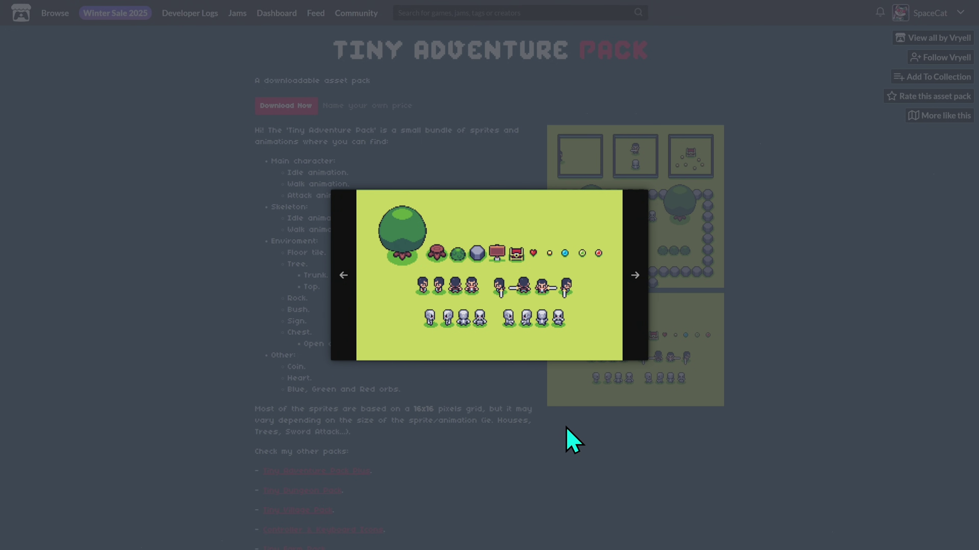
pyautogui.click(564, 443)
pyautogui.hotkey('alt', 'Tab')
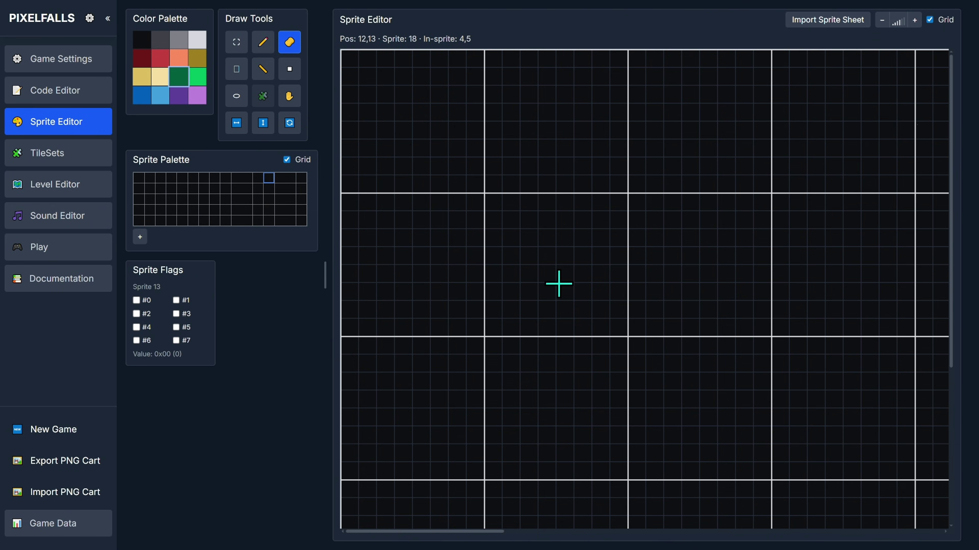
pyautogui.hotkey('alt', 'Tab')
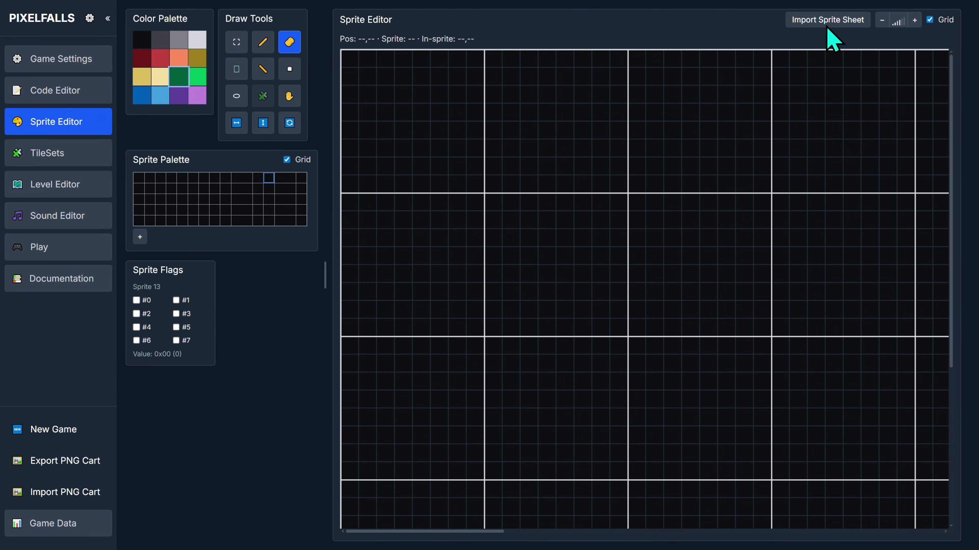
# Load Chest.png from the Tiny Adventure Pack's Misc folder into the sprite sheet importer
pyautogui.click(828, 24)
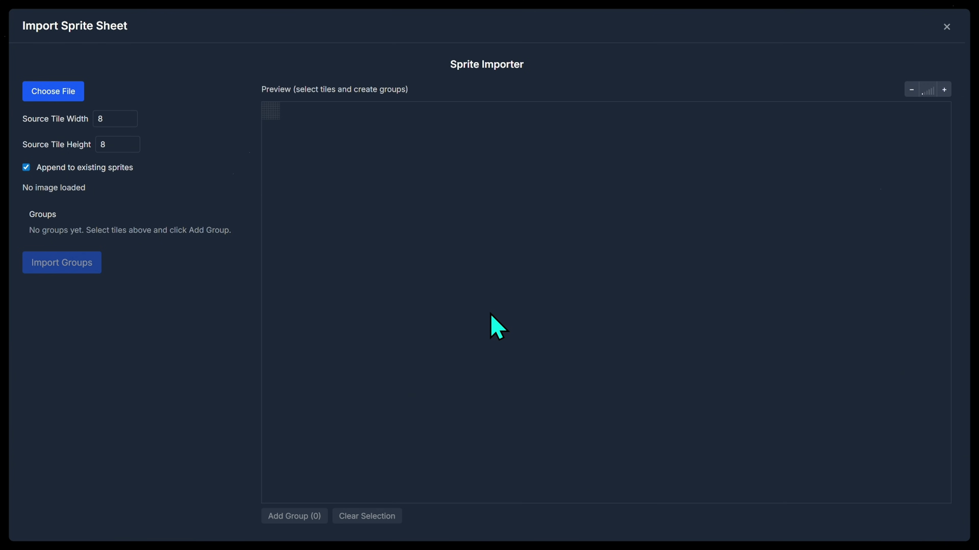
pyautogui.click(60, 93)
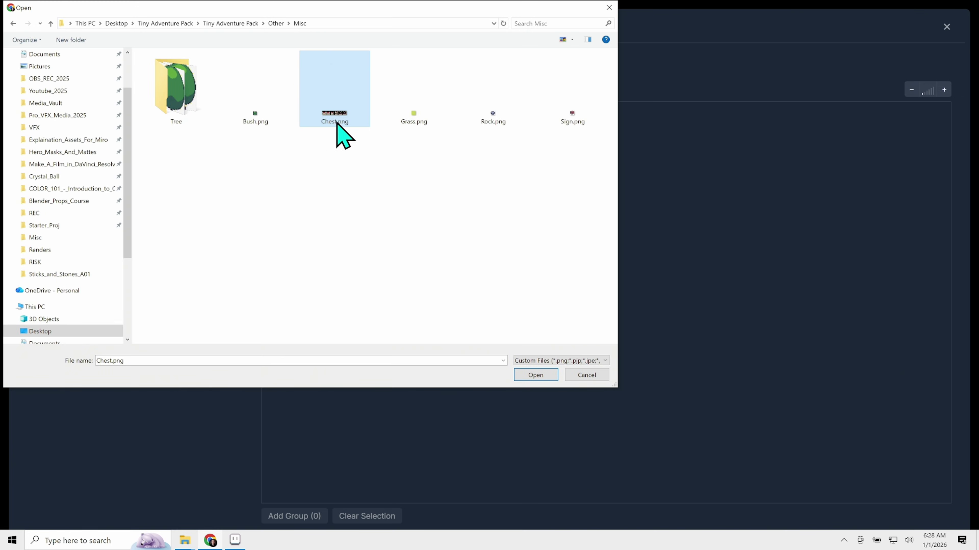
pyautogui.click(535, 375)
pyautogui.click(942, 91)
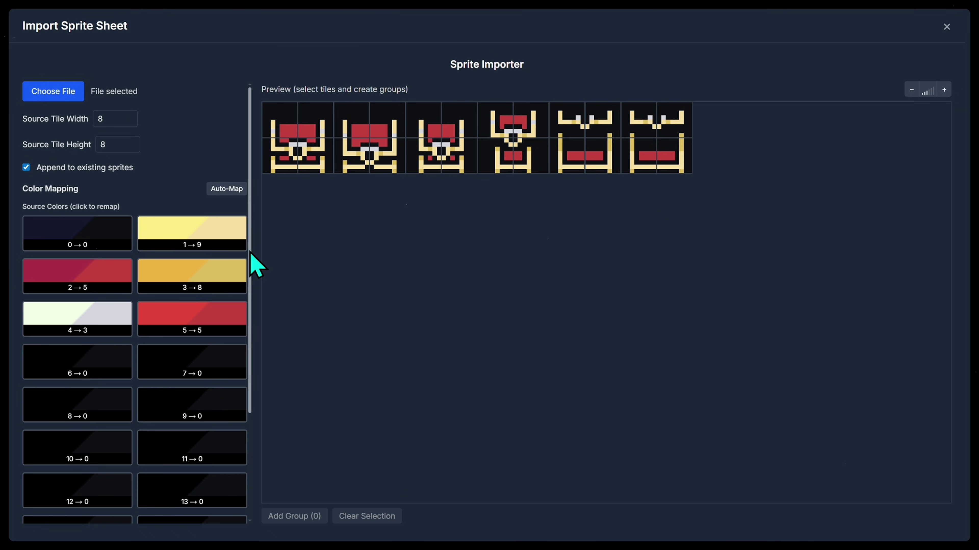
# Remap the chest's dark outline, source color 0, to dark red (4) after trying alternatives such as dark gray and blue
pyautogui.moveTo(252, 248); pyautogui.dragTo(260, 281)
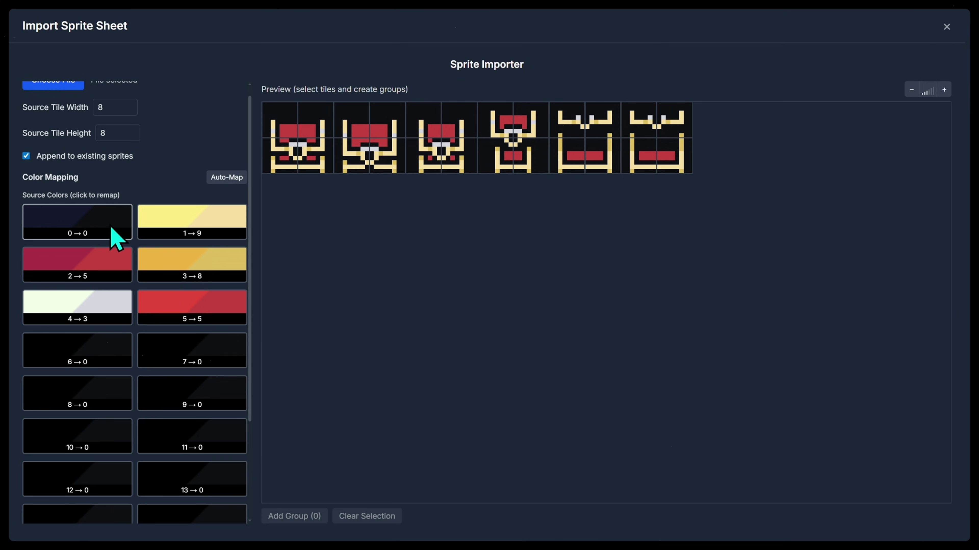
pyautogui.click(97, 226)
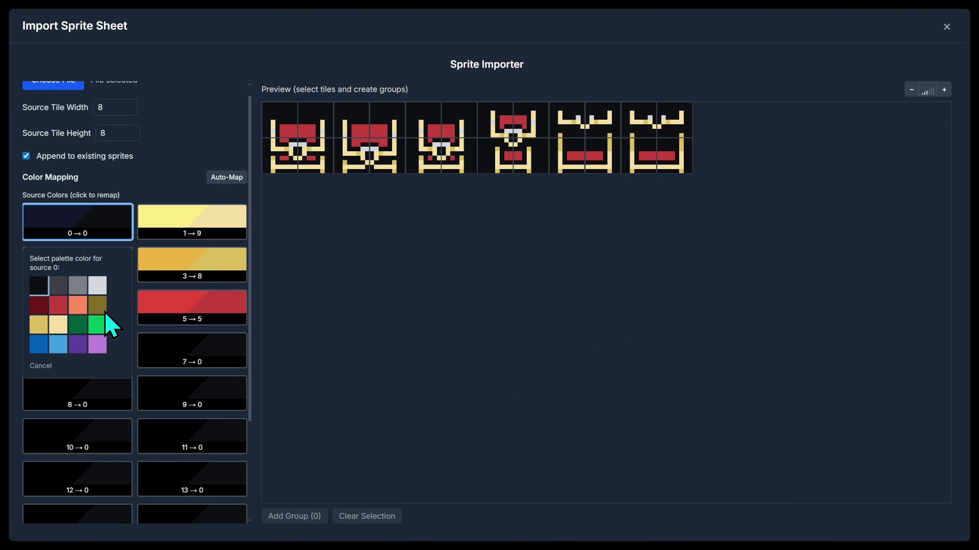
pyautogui.click(60, 286)
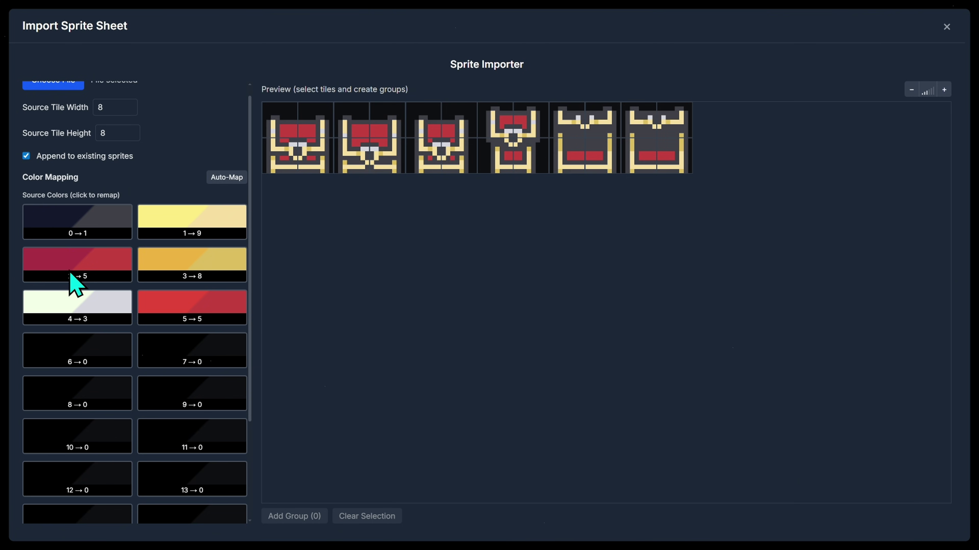
pyautogui.click(77, 222)
pyautogui.click(38, 345)
pyautogui.click(85, 224)
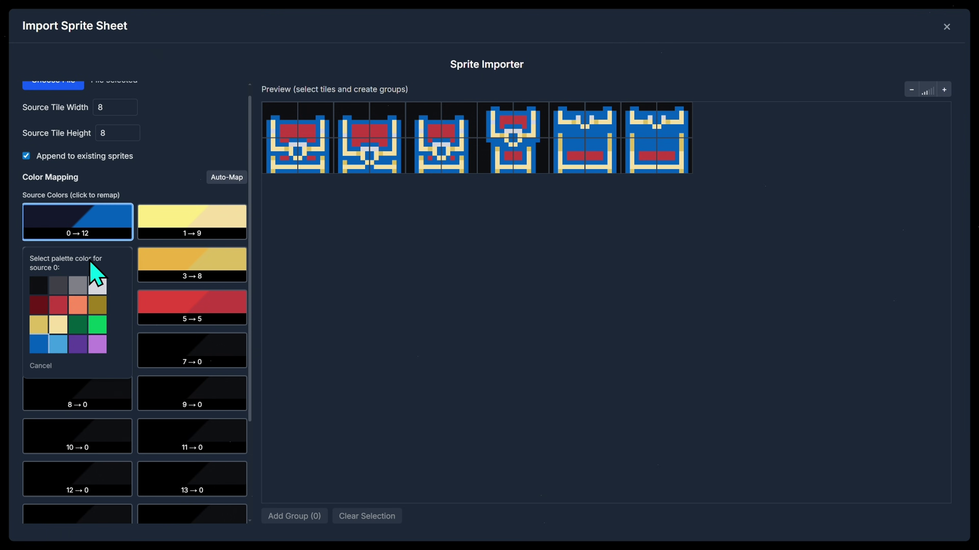
pyautogui.click(75, 341)
pyautogui.click(108, 231)
pyautogui.click(39, 309)
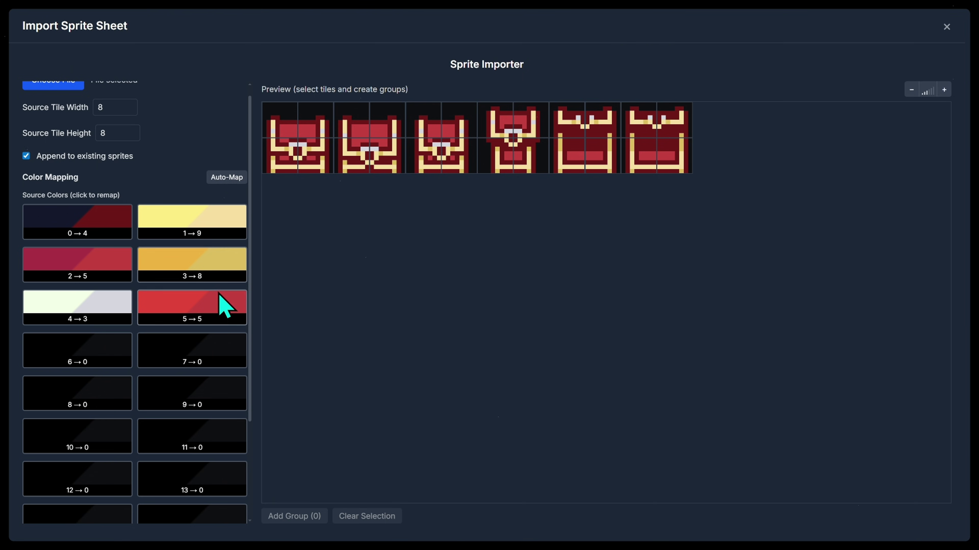
# Reapply light gray (3) to the chest's source color 4 and try salmon (6) for source color 5
pyautogui.click(104, 308)
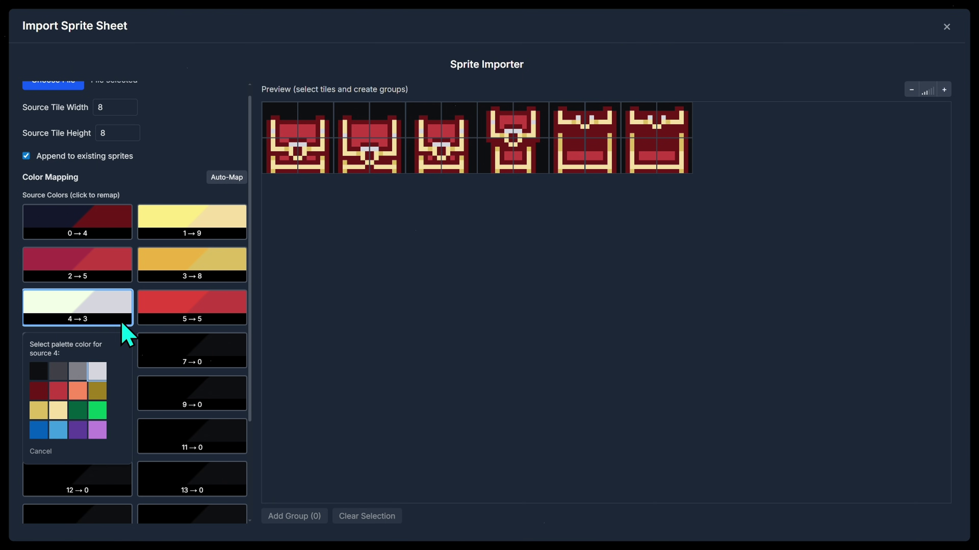
pyautogui.click(97, 372)
pyautogui.click(127, 313)
pyautogui.click(100, 368)
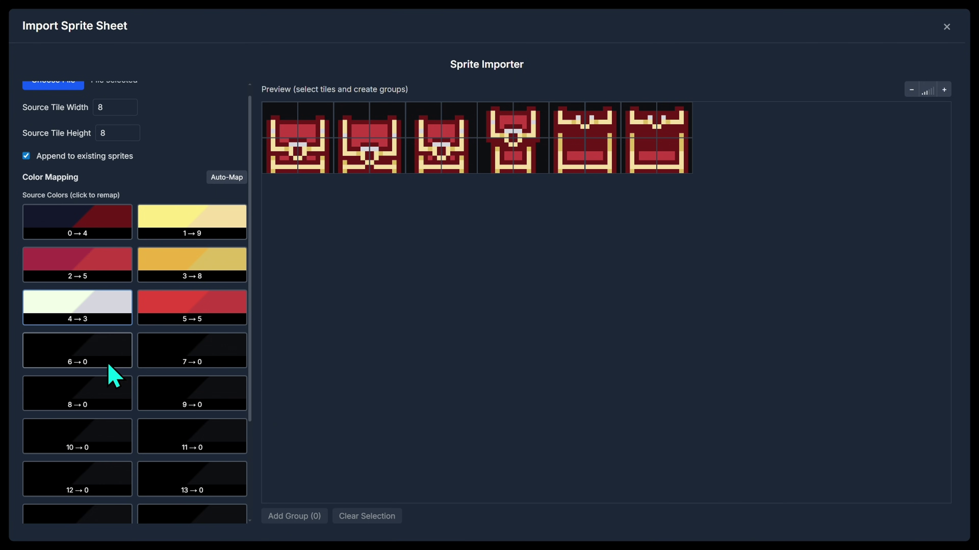
pyautogui.click(192, 264)
pyautogui.click(193, 348)
pyautogui.click(155, 369)
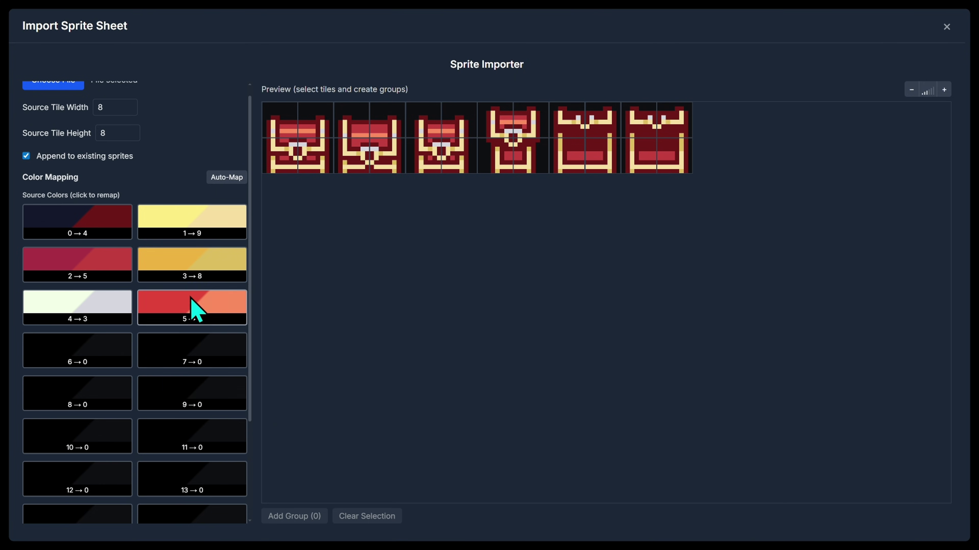
# Map the chest's source color 3 to palette color 8, source color 2 to purple (14) and source color 5 to light blue (13)
pyautogui.click(192, 266)
pyautogui.click(173, 368)
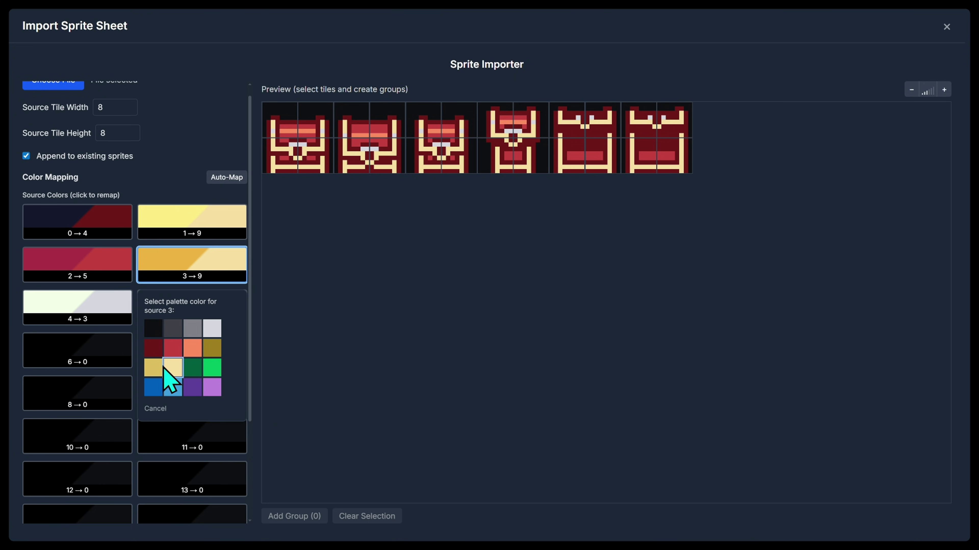
pyautogui.click(154, 367)
pyautogui.click(106, 278)
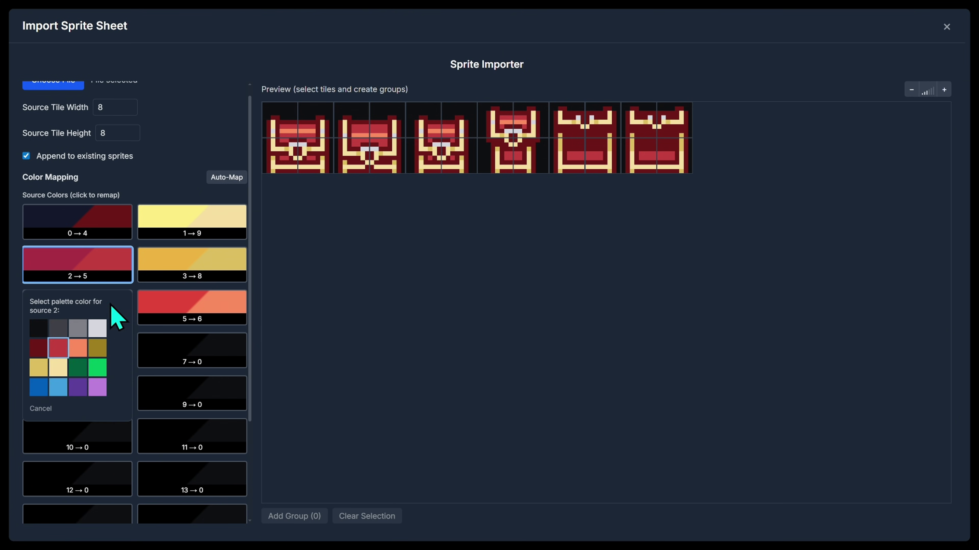
pyautogui.click(79, 387)
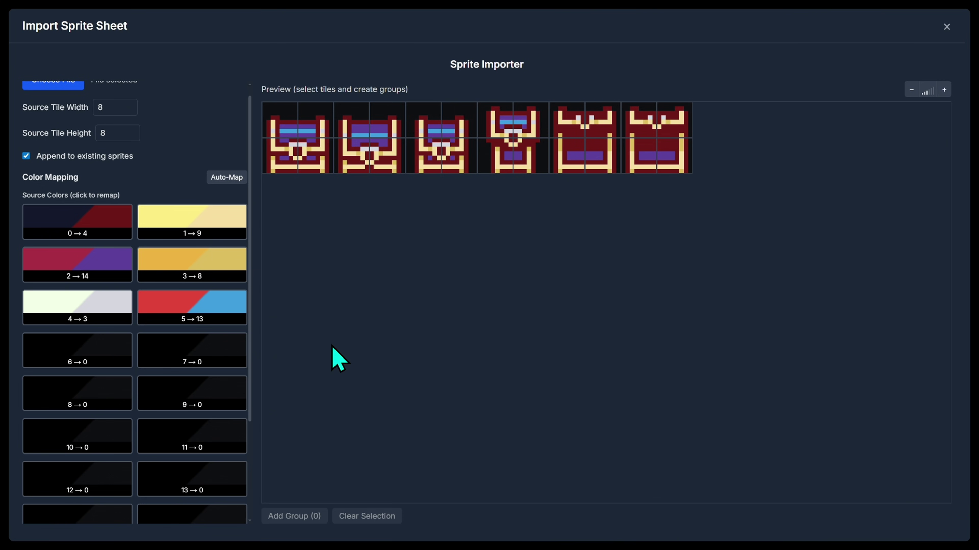
# Add all the chest tiles as one 12×2 group and import it into the sprite sheet
pyautogui.moveTo(291, 116); pyautogui.dragTo(666, 157)
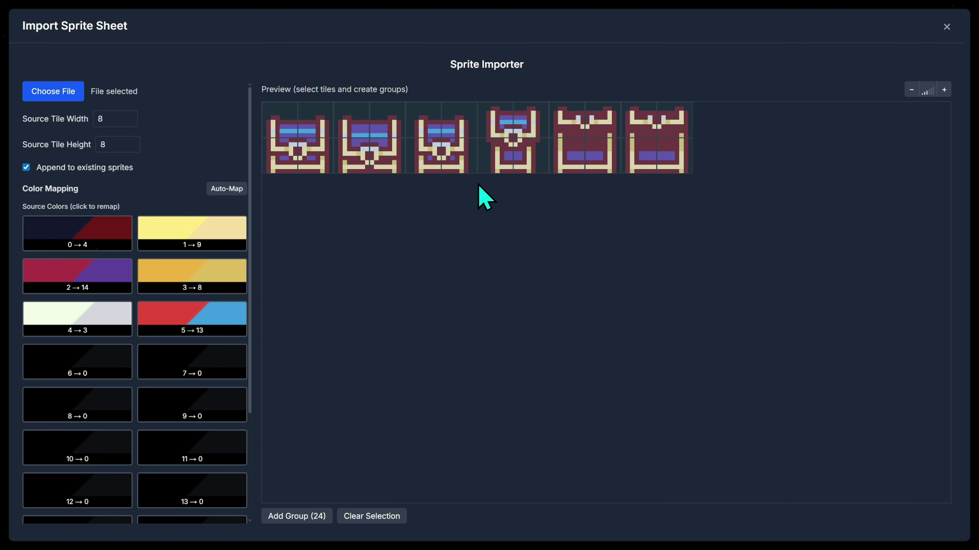
pyautogui.click(308, 516)
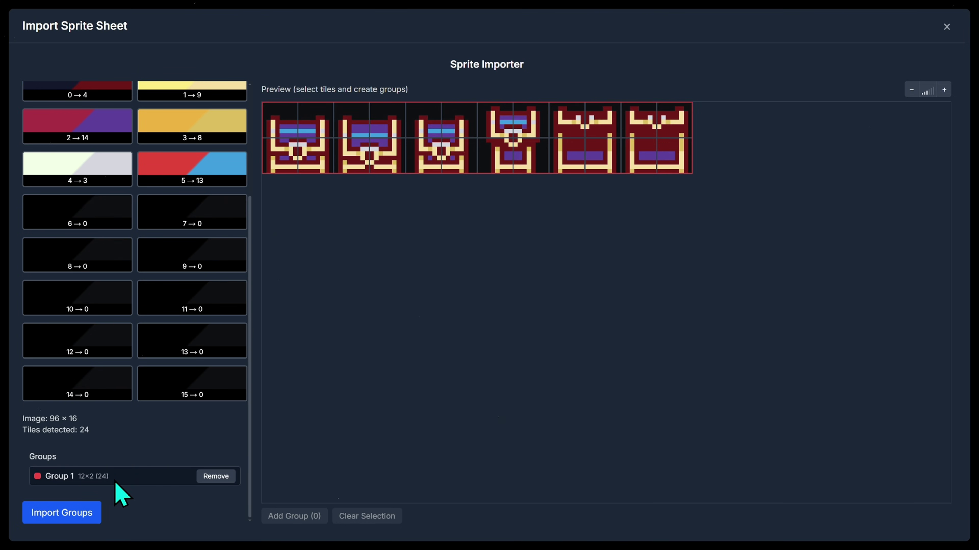
pyautogui.click(77, 517)
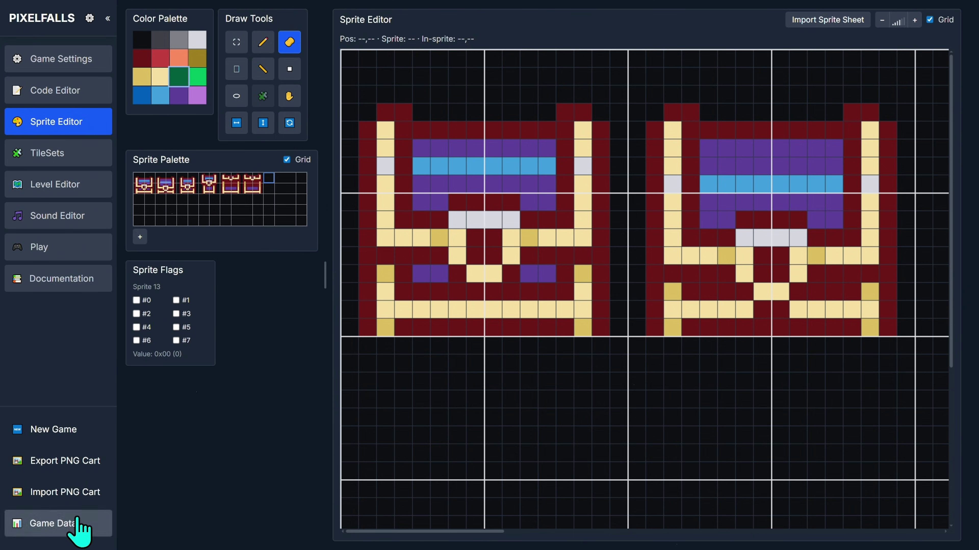
# Look over the imported chest sprites, run the game to check how they appear, and return to the sprite editor
pyautogui.click(882, 20)
pyautogui.click(882, 20)
pyautogui.click(882, 20)
pyautogui.scroll(1, 746, 146)
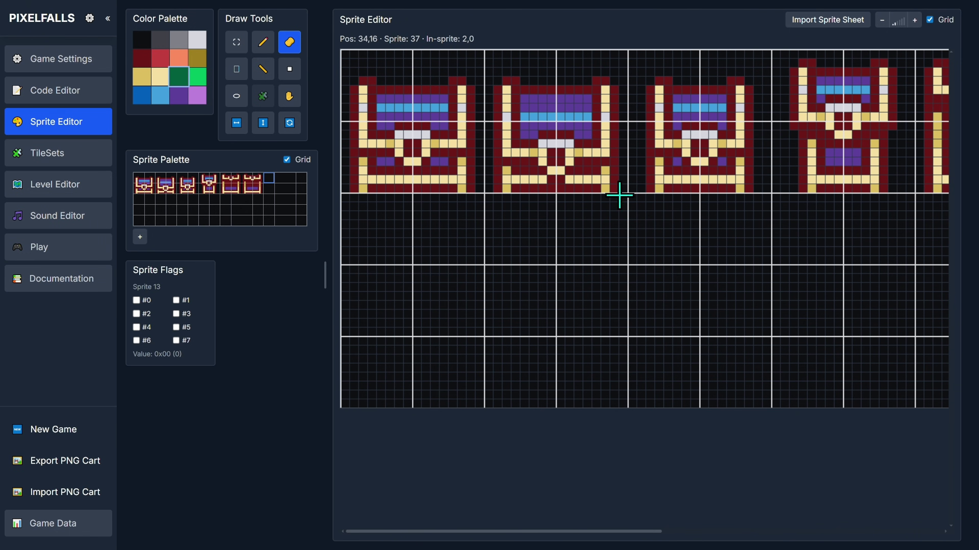
pyautogui.click(59, 252)
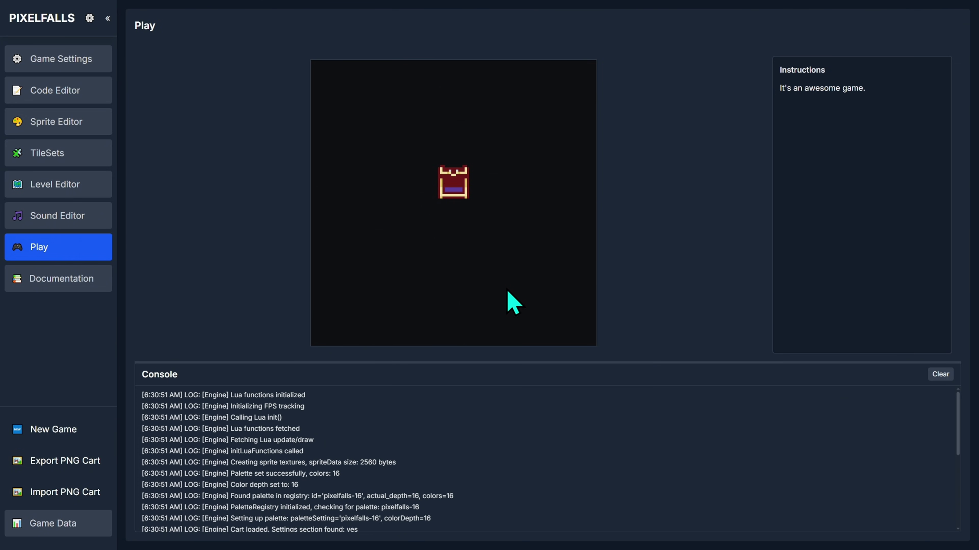
pyautogui.press('Escape')
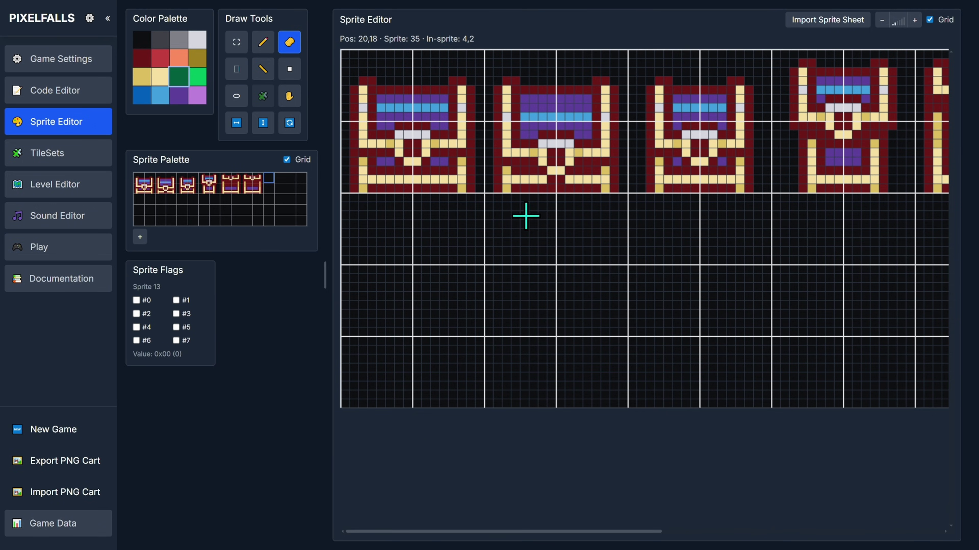
# Load Skel_walk_down.png from the pack's Skeleton > Walk folder into the sprite sheet importer
pyautogui.click(832, 24)
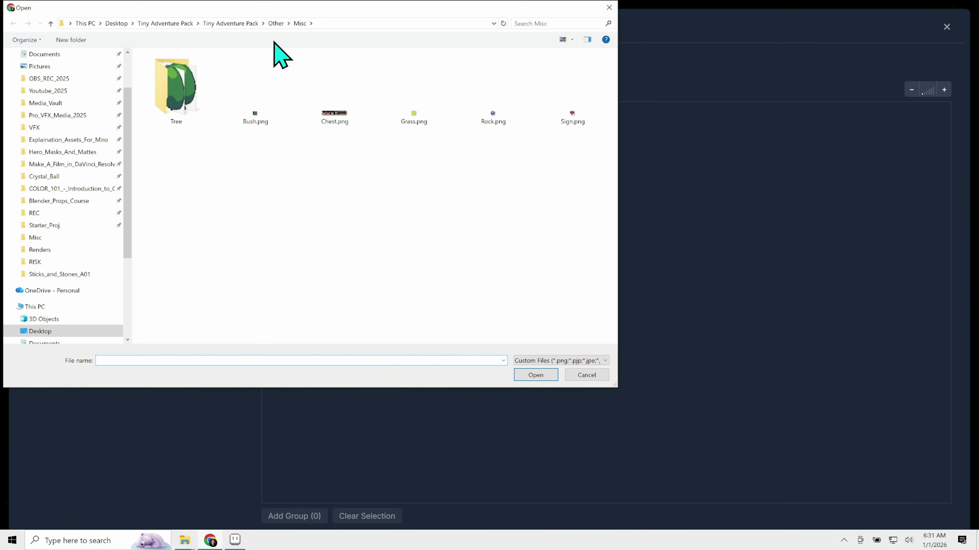
pyautogui.click(280, 23)
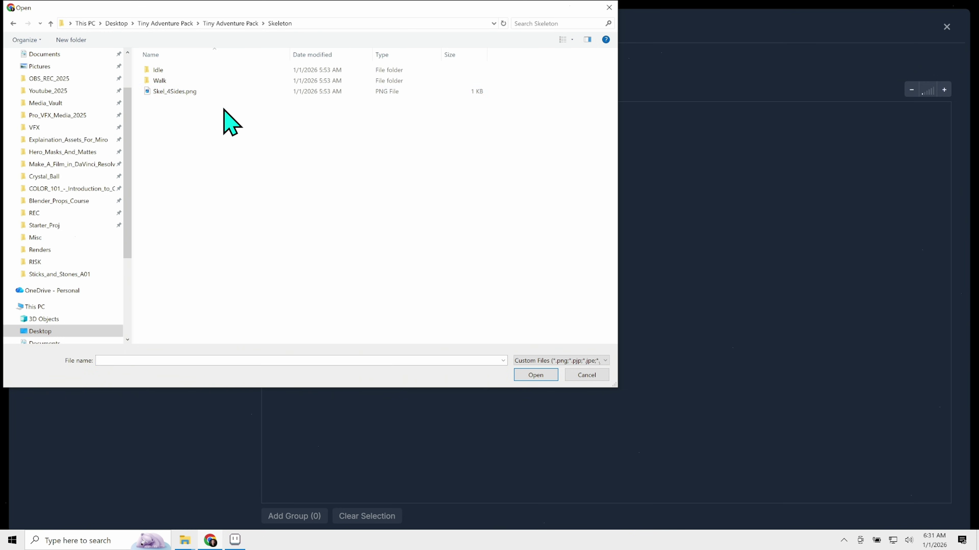
pyautogui.doubleClick(220, 80)
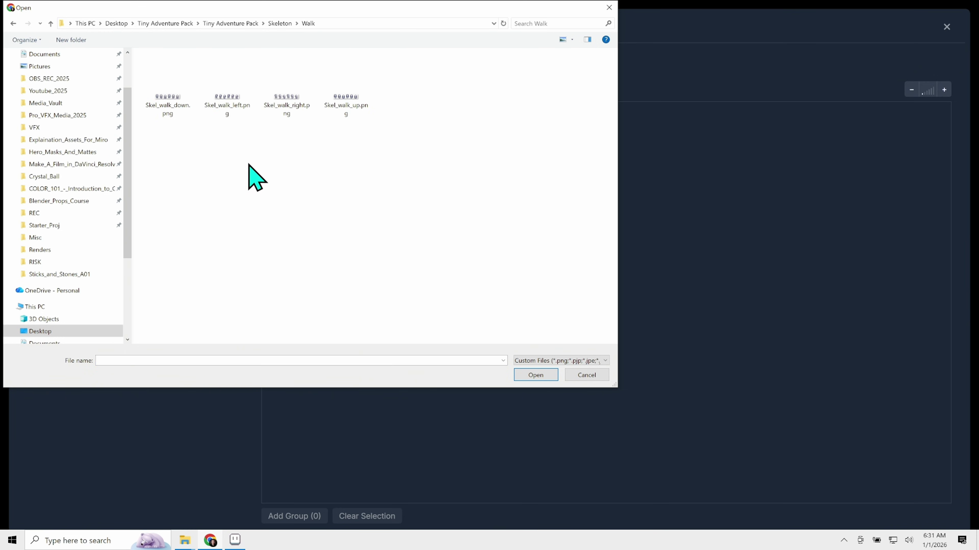
pyautogui.click(168, 101)
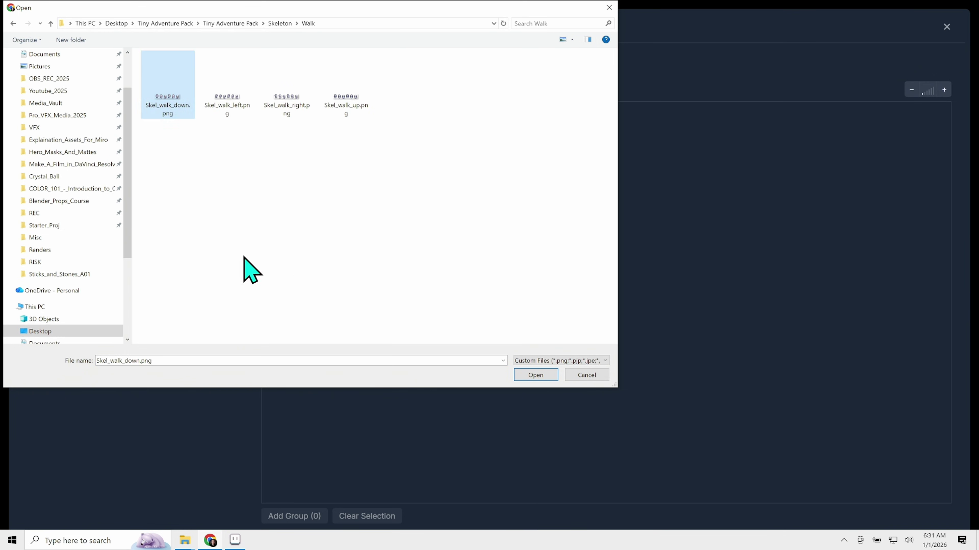
pyautogui.click(536, 375)
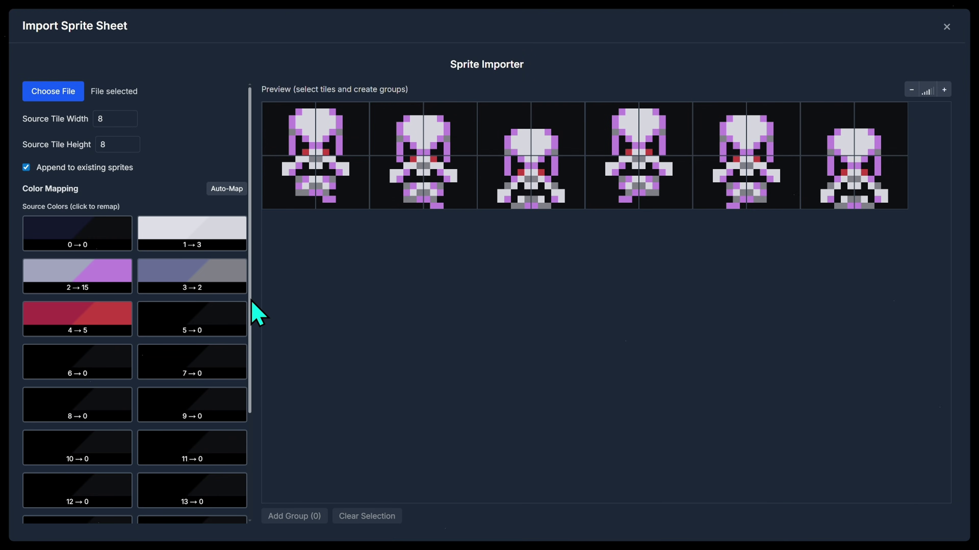
# Remap the skeleton's source color 0 to purple (14), source color 2 to gray (2) and source color 3 to light blue (13)
pyautogui.click(80, 243)
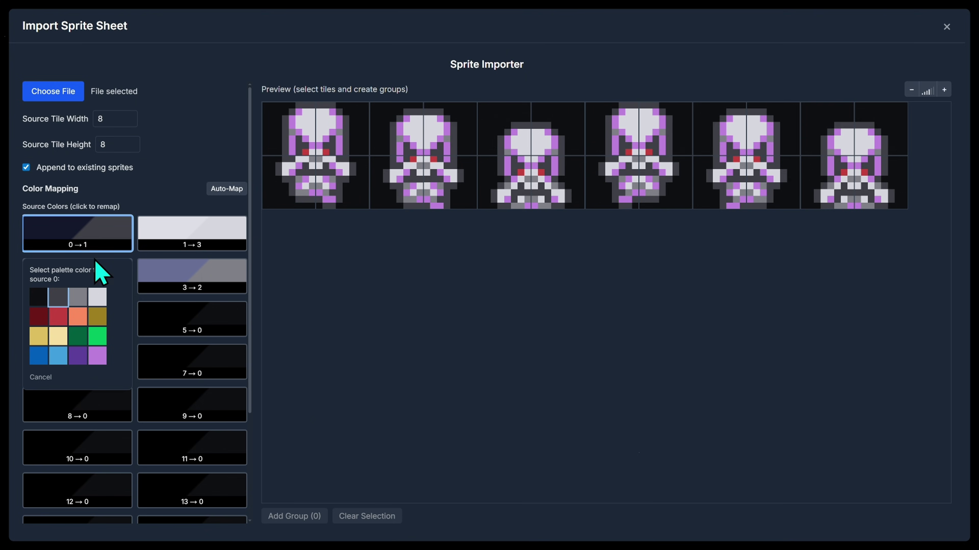
pyautogui.click(45, 357)
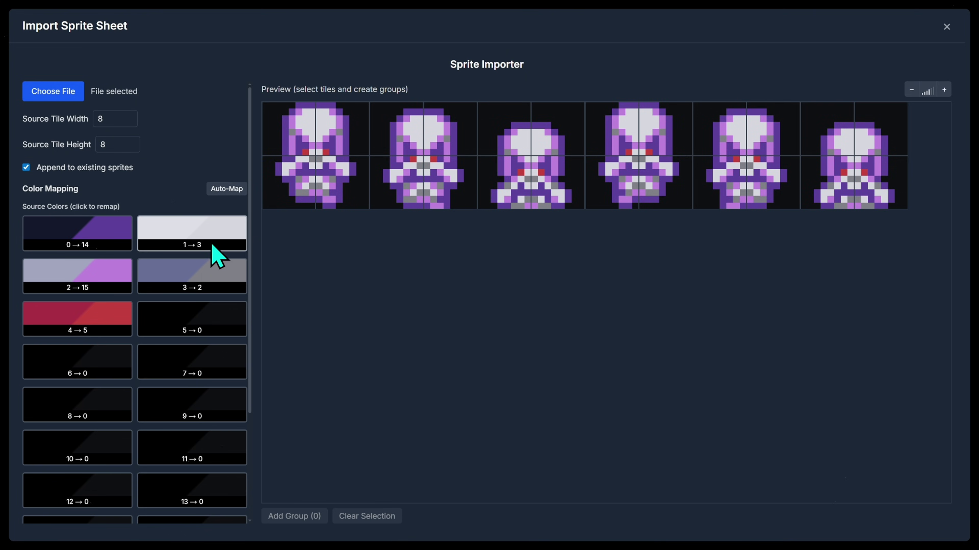
pyautogui.click(197, 284)
pyautogui.click(86, 350)
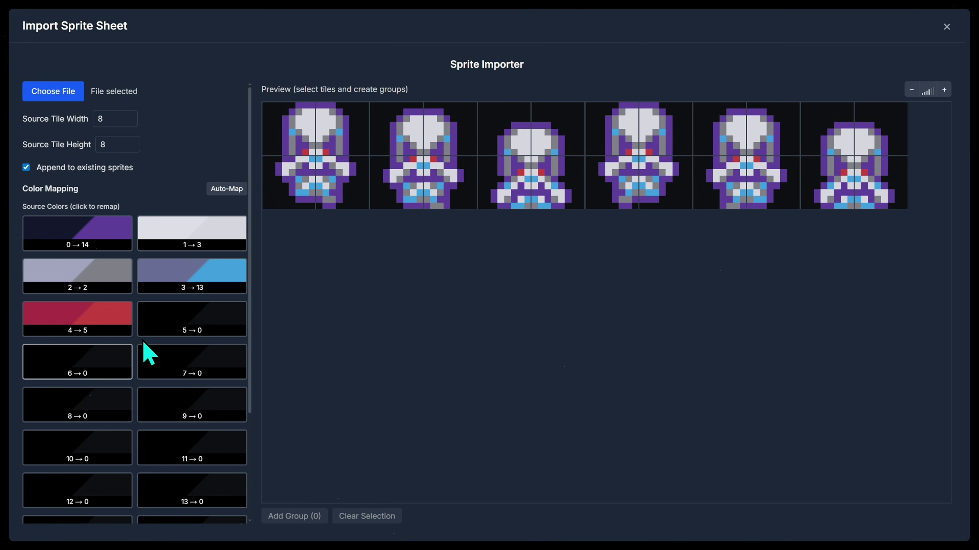
# Remap the skeleton's source color 3 to light gray (3) and its eye color, source color 4, to bright green (11)
pyautogui.click(218, 280)
pyautogui.click(213, 340)
pyautogui.click(77, 319)
pyautogui.click(77, 402)
pyautogui.click(97, 423)
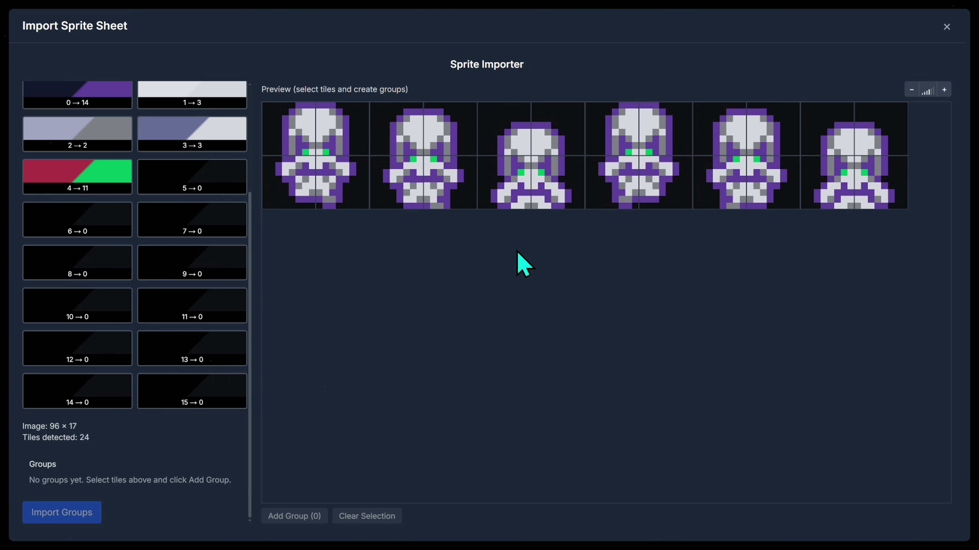
# Add the first and fifth skeleton frames as separate 2×2 groups and import both into the sprite sheet
pyautogui.moveTo(270, 112); pyautogui.dragTo(312, 162)
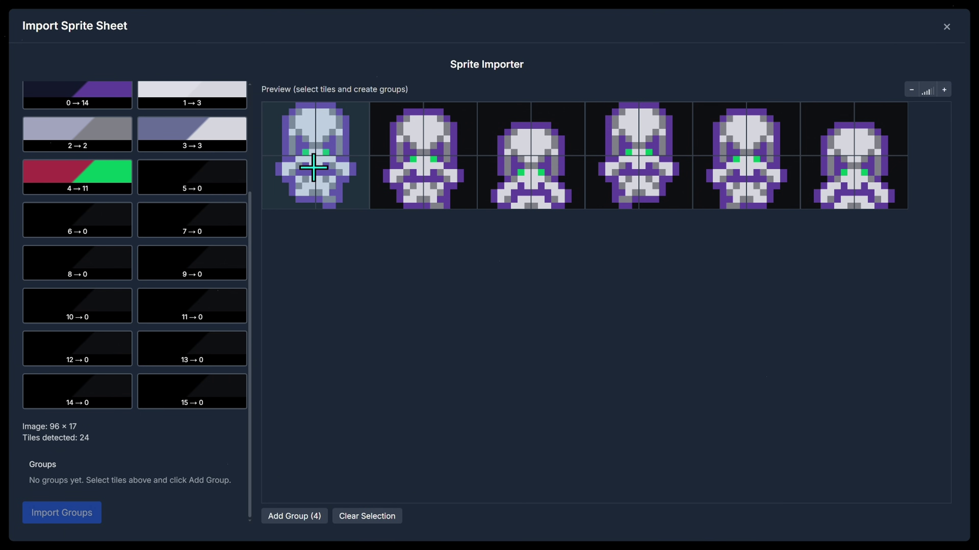
pyautogui.click(296, 517)
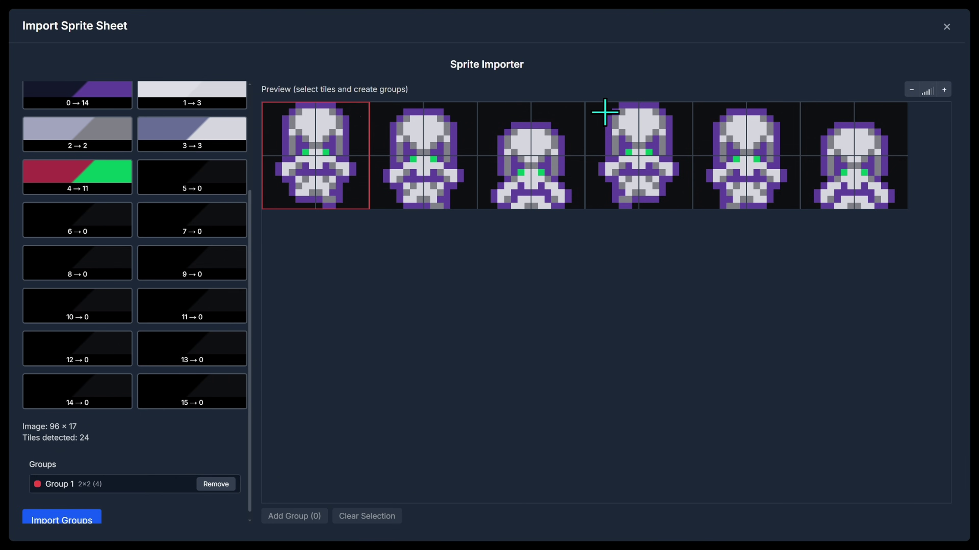
pyautogui.moveTo(705, 112); pyautogui.dragTo(776, 193)
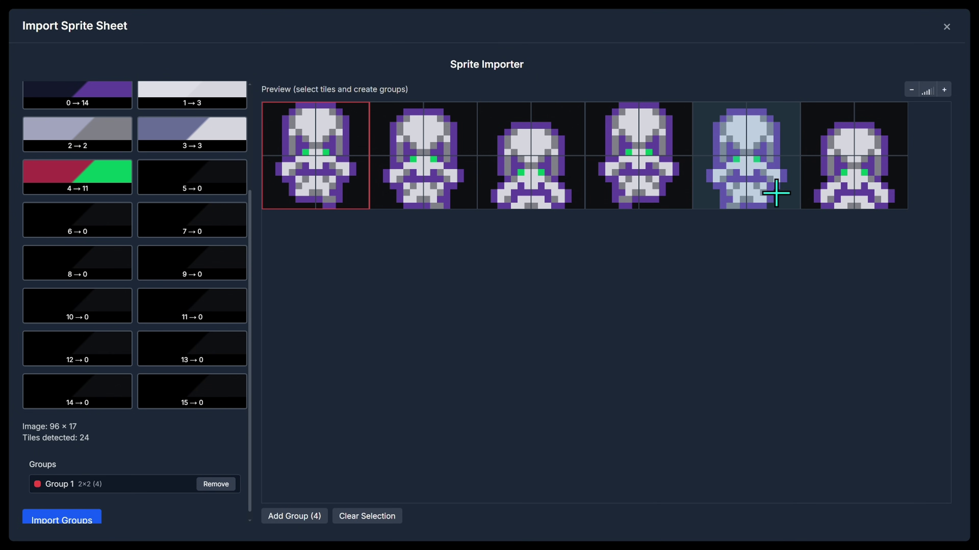
pyautogui.click(303, 517)
pyautogui.scroll(-2, 246, 441)
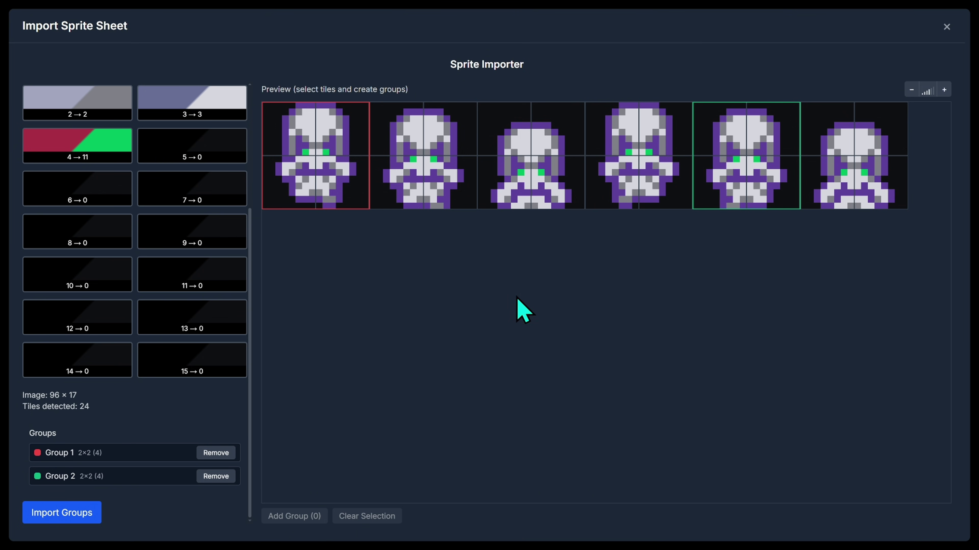
pyautogui.click(82, 516)
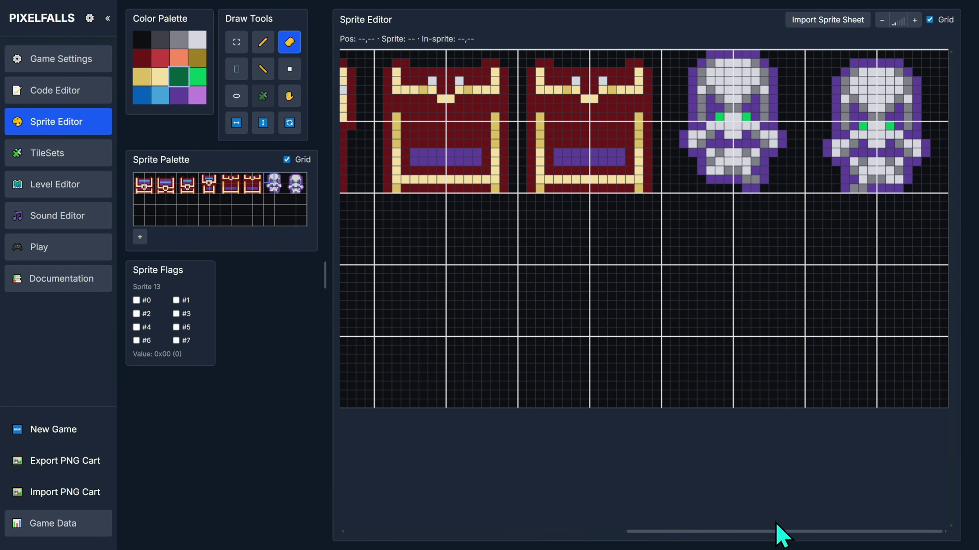
pyautogui.moveTo(780, 531); pyautogui.dragTo(779, 536)
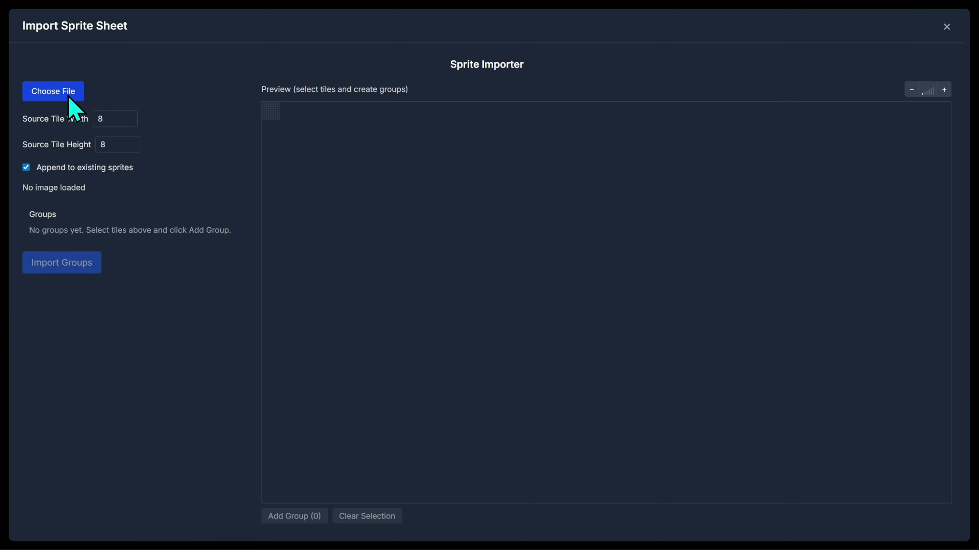
# Load (M)-main-character.png from the Desktop's GB Adventure Characters – Demo folder into the sprite sheet importer
pyautogui.click(67, 94)
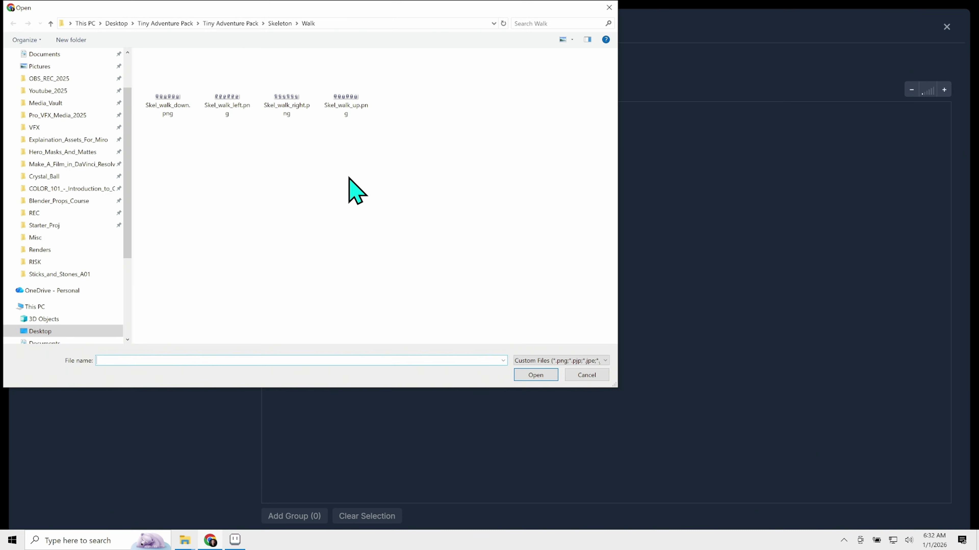
pyautogui.click(229, 24)
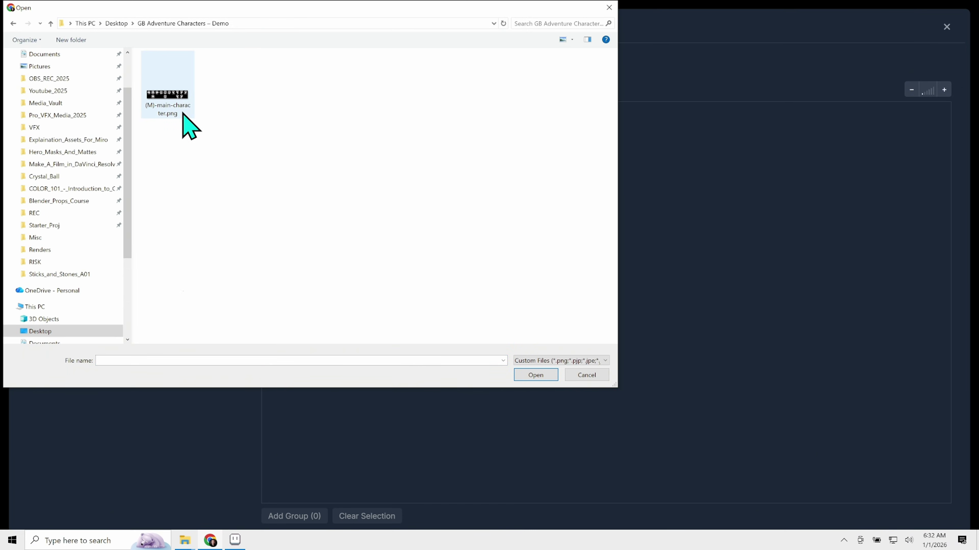
pyautogui.click(178, 101)
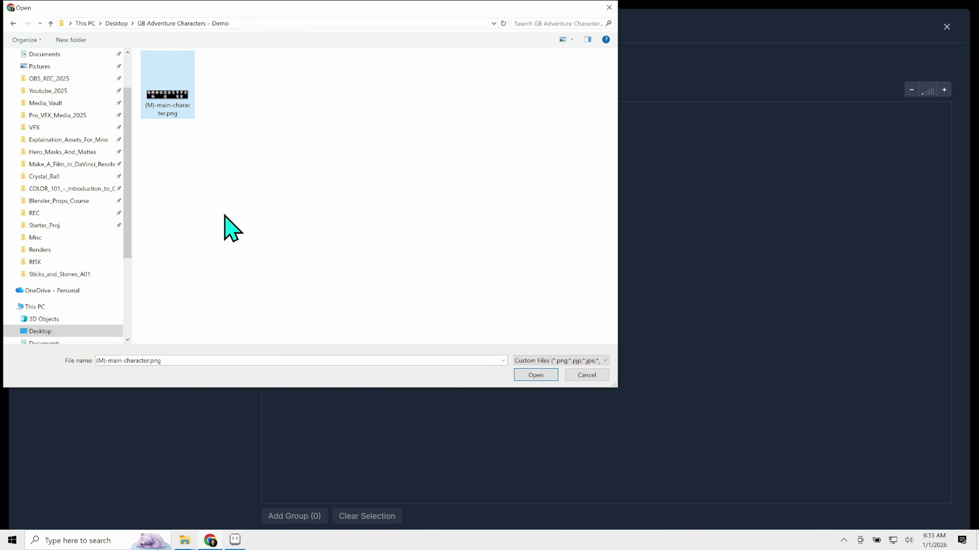
pyautogui.click(547, 376)
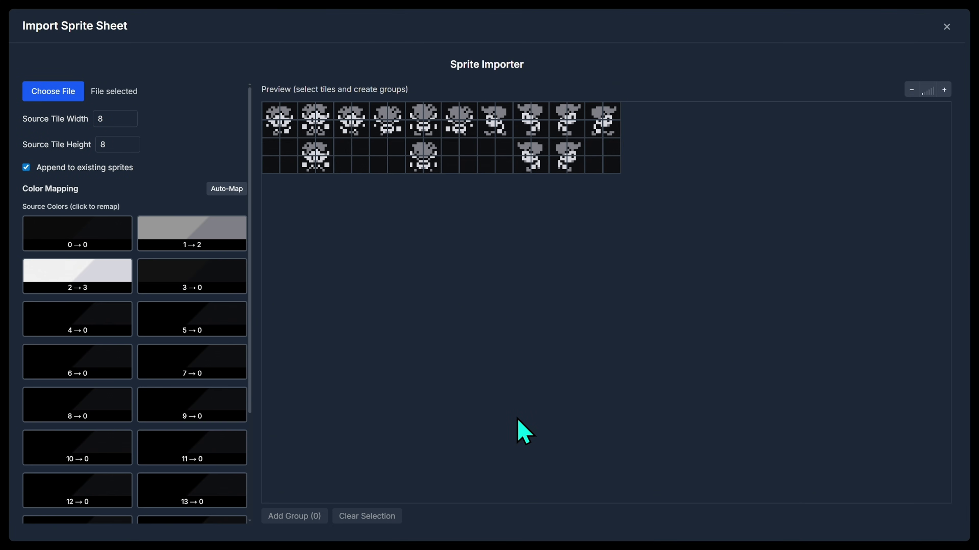
# Remap the main character's source color 0 to dark gray (1), keeping source color 1 mapped to gray (2)
pyautogui.click(944, 89)
pyautogui.click(912, 91)
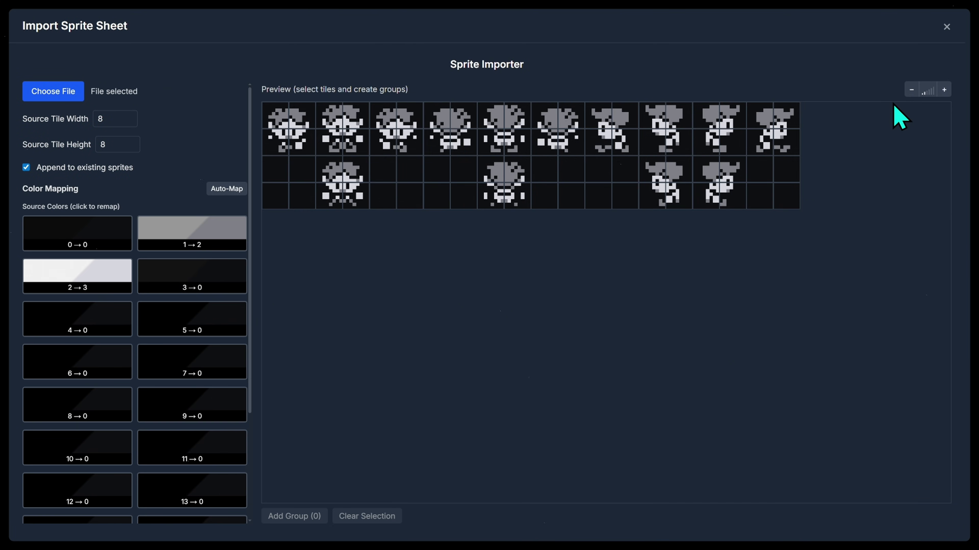
pyautogui.click(97, 245)
pyautogui.click(57, 296)
pyautogui.click(192, 233)
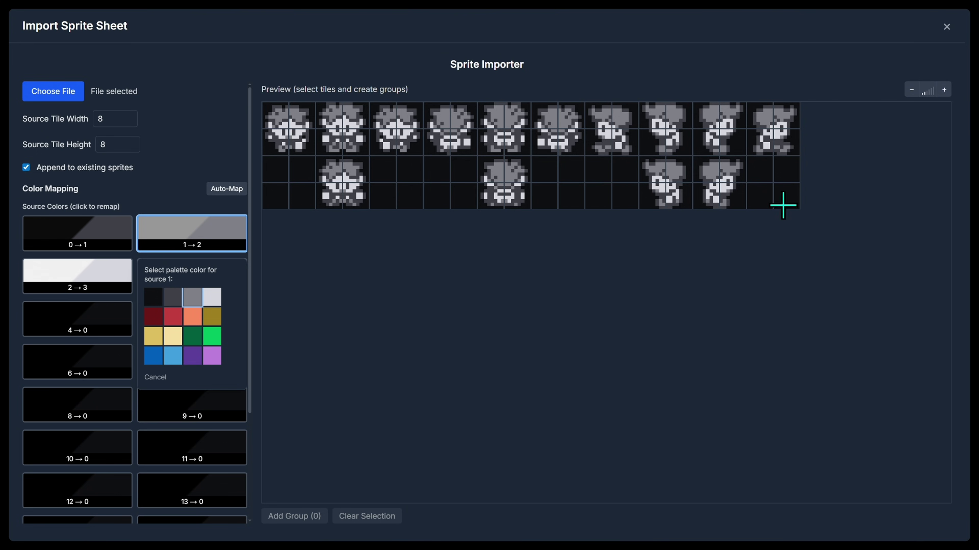
# Add three 4×4 groups spanning both rows of the character sheet: frame columns 7–8, columns 5–6 and columns 1–2
pyautogui.moveTo(685, 106); pyautogui.dragTo(605, 200)
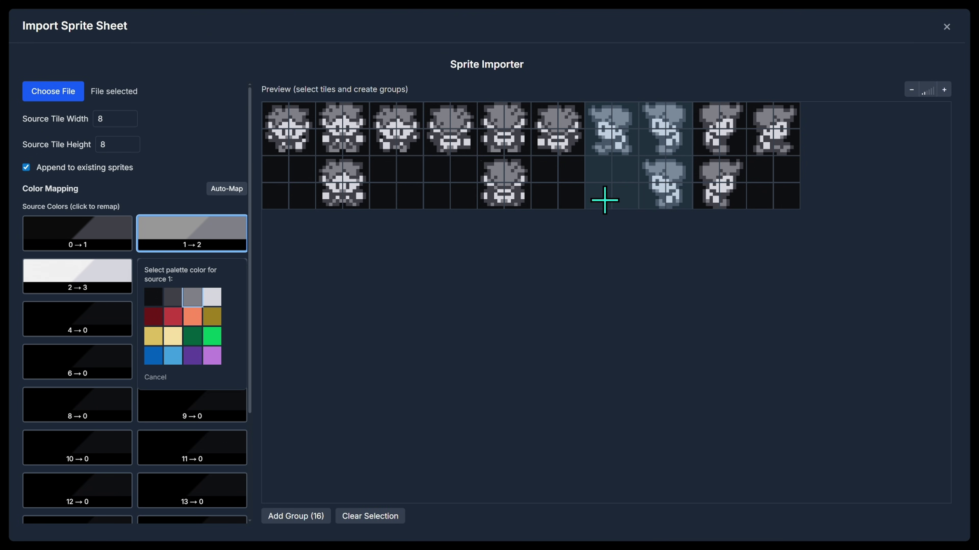
pyautogui.click(308, 516)
pyautogui.moveTo(491, 109); pyautogui.dragTo(577, 209)
pyautogui.click(311, 516)
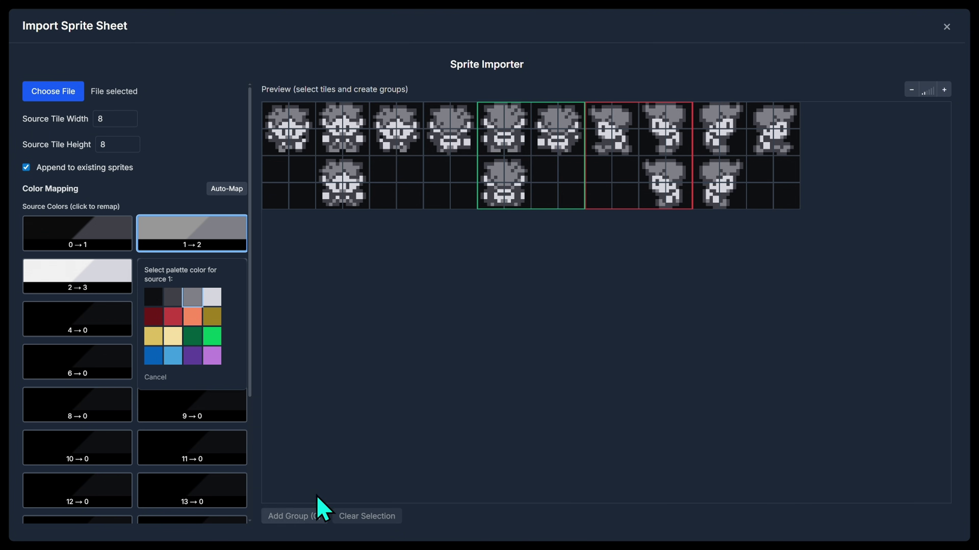
pyautogui.moveTo(269, 110); pyautogui.dragTo(361, 205)
pyautogui.click(308, 518)
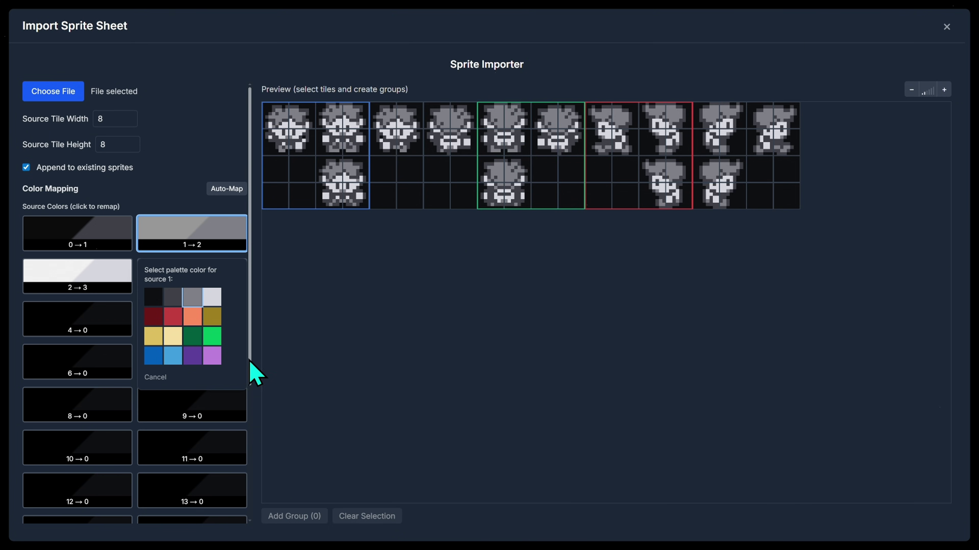
# Import the three main character groups into the game's sprite sheet and review the imported sprites in the editor
pyautogui.moveTo(251, 372); pyautogui.dragTo(245, 514)
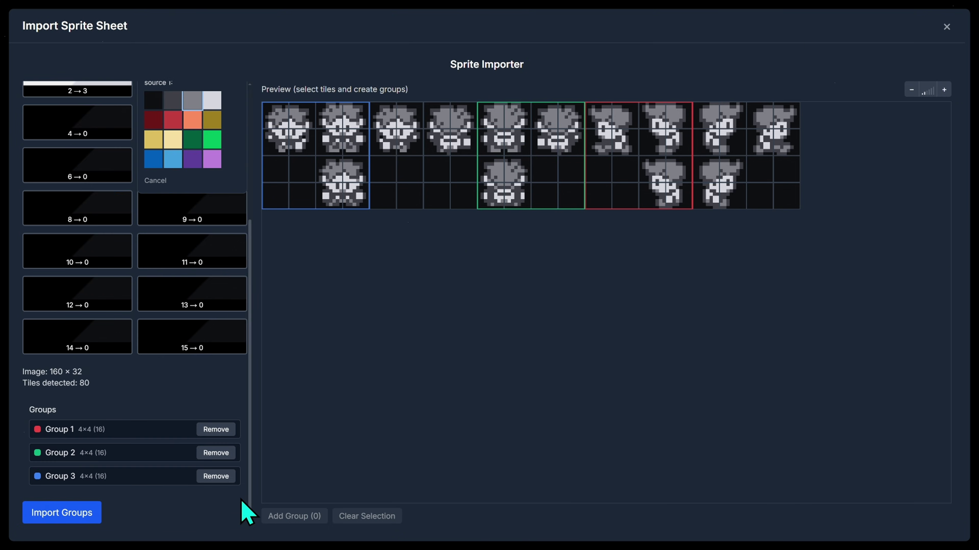
pyautogui.click(91, 519)
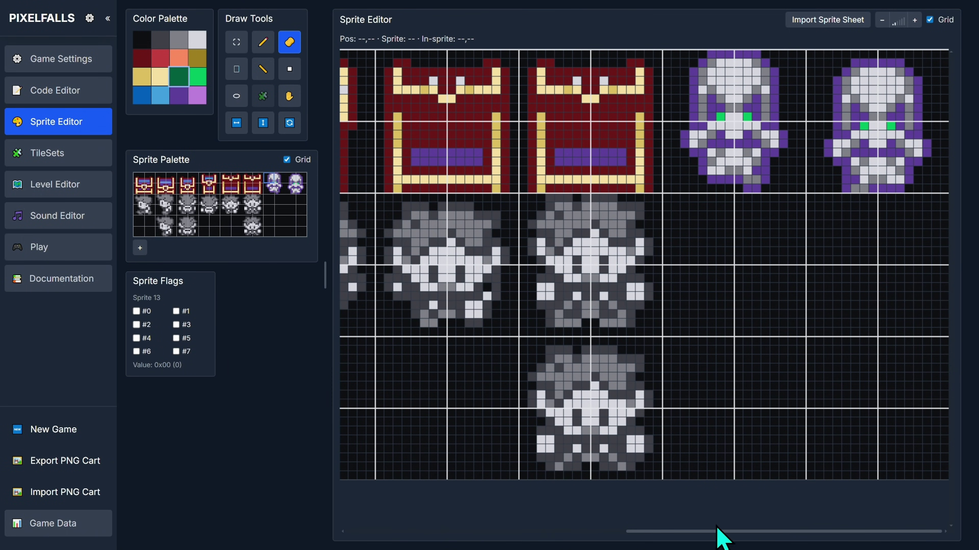
pyautogui.moveTo(721, 532); pyautogui.dragTo(404, 534)
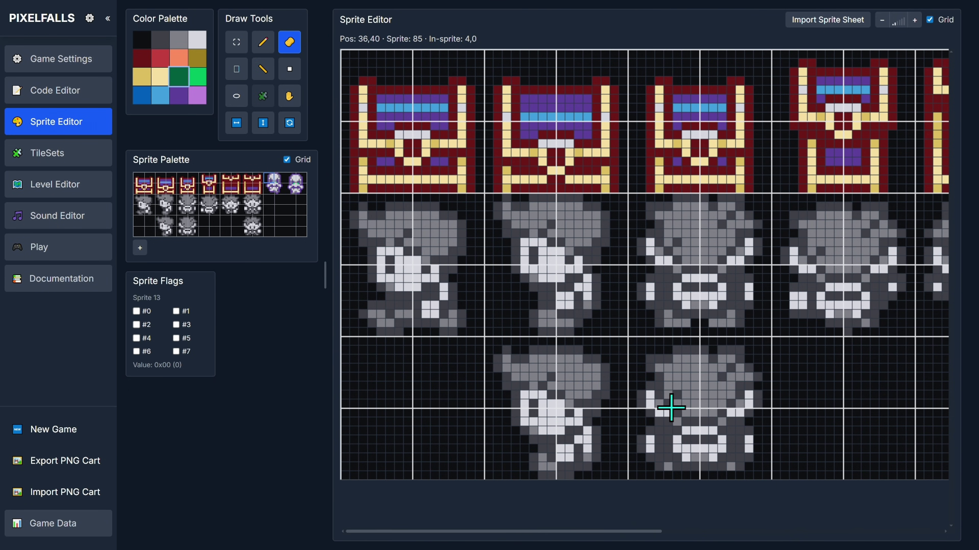
pyautogui.moveTo(539, 532); pyautogui.dragTo(506, 535)
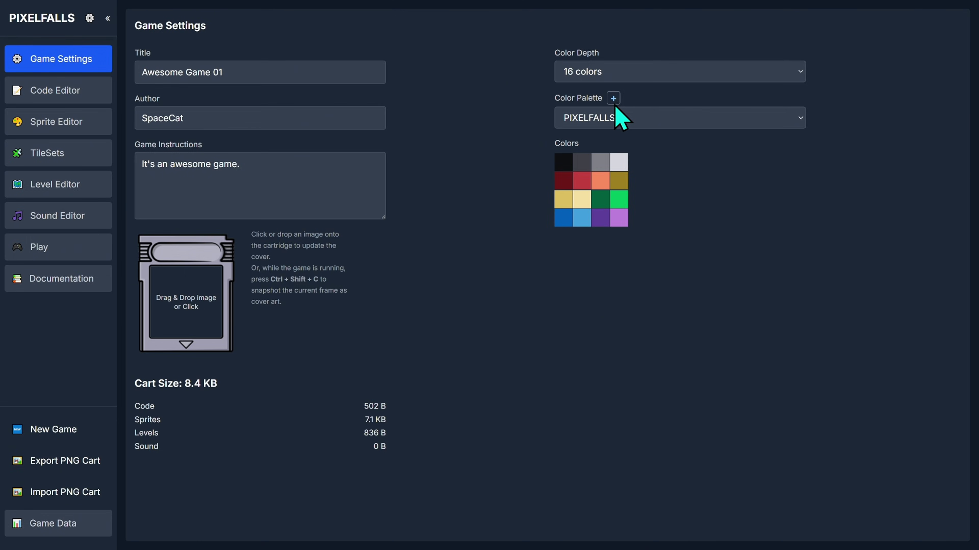
# Import Fall_Palette.png from the Desktop as the game's color palette, keeping the name Fall_Palette
pyautogui.click(614, 98)
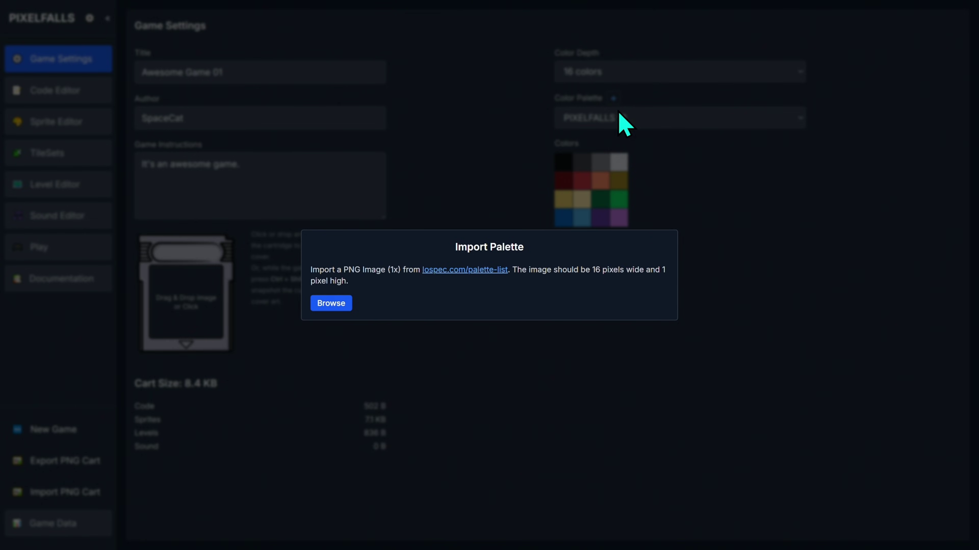
pyautogui.click(329, 303)
pyautogui.click(174, 230)
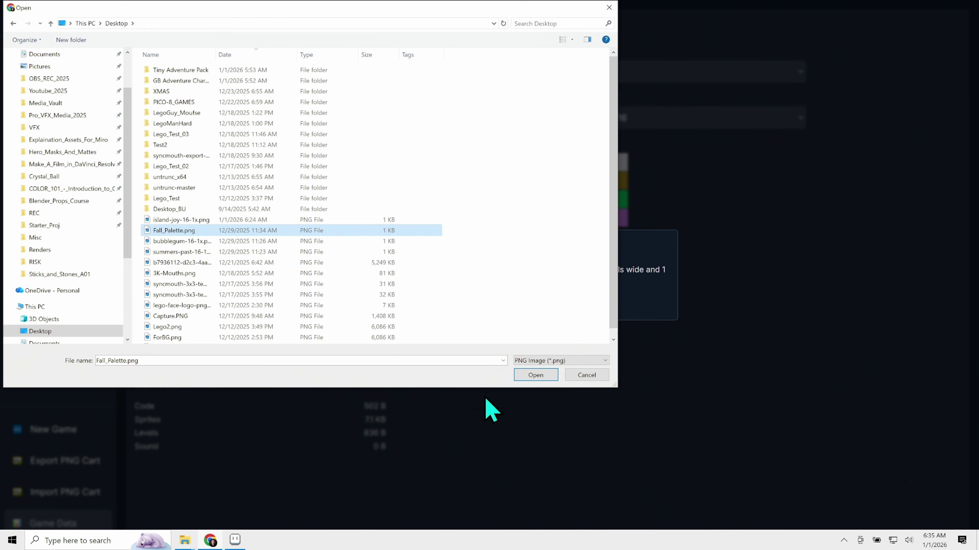
pyautogui.click(535, 375)
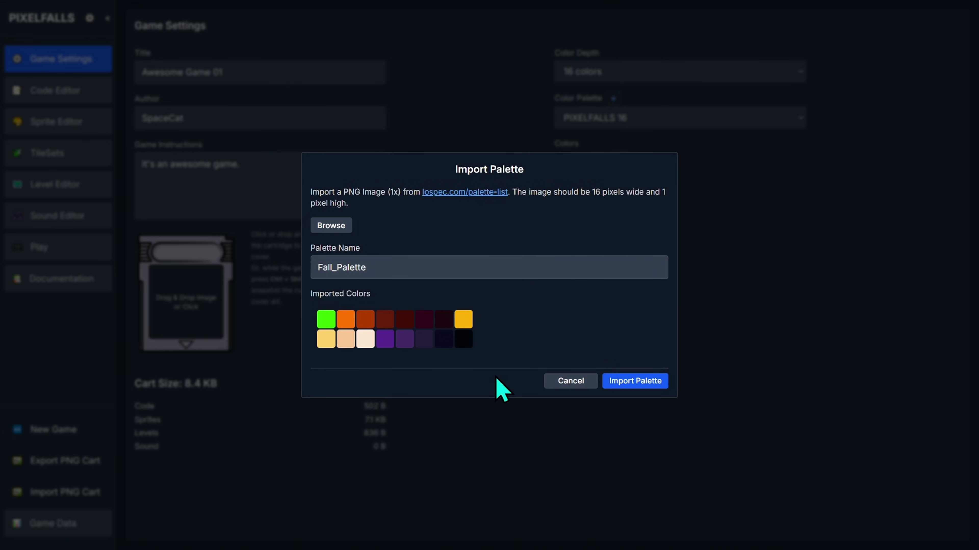
pyautogui.click(634, 383)
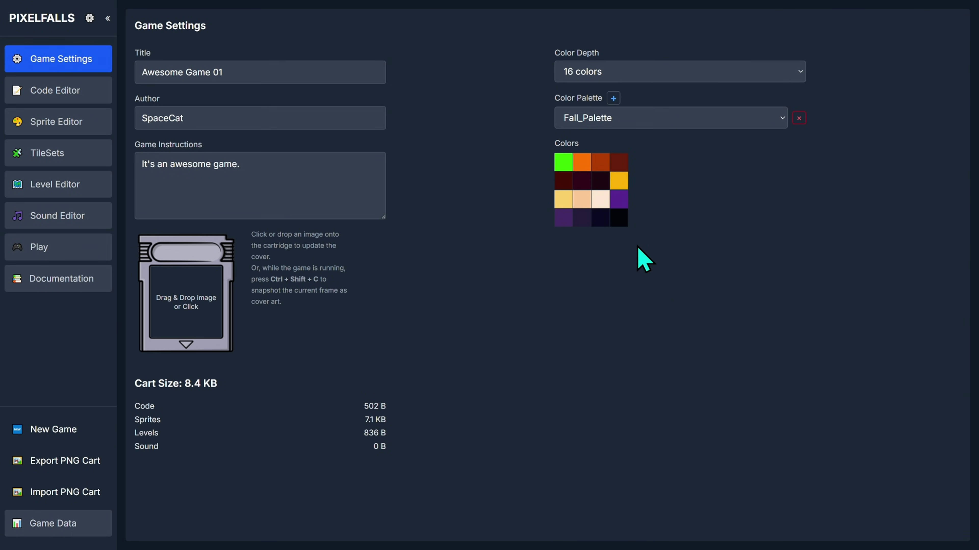